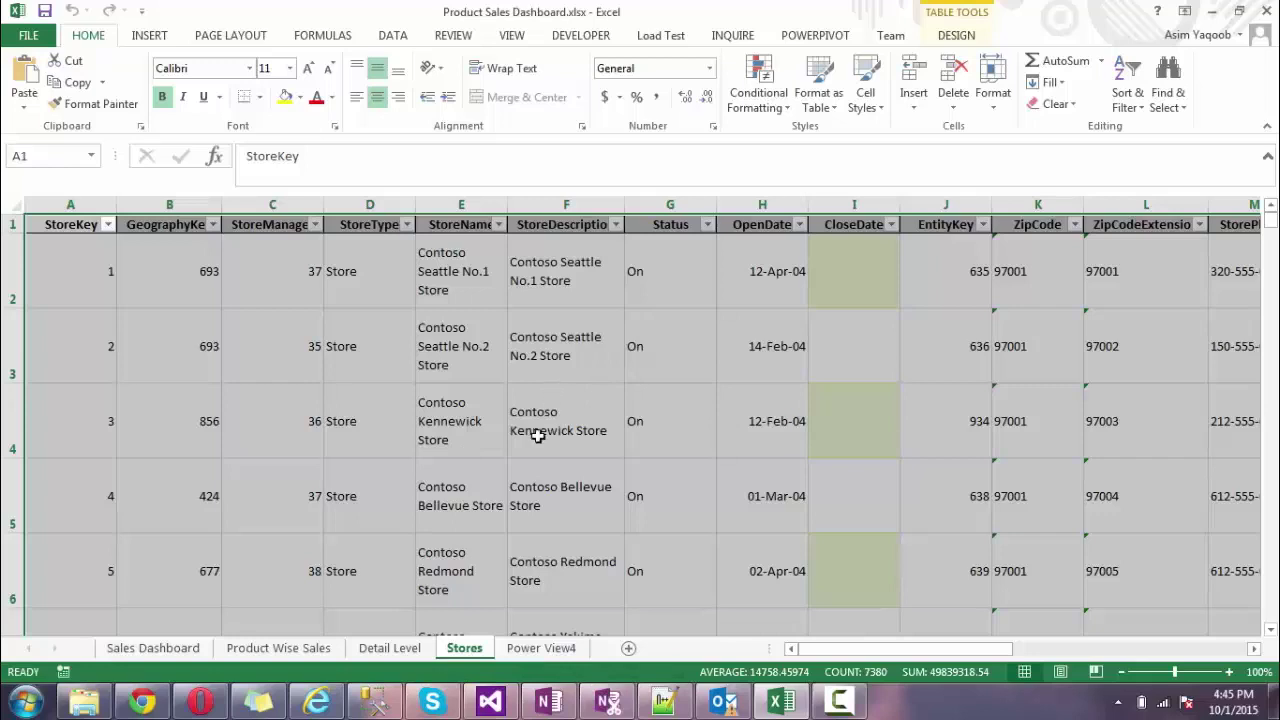
Step: Open the Power View4 report sheet from the Stores sheet
{"action": "left_click", "coordinate": [150, 37]}
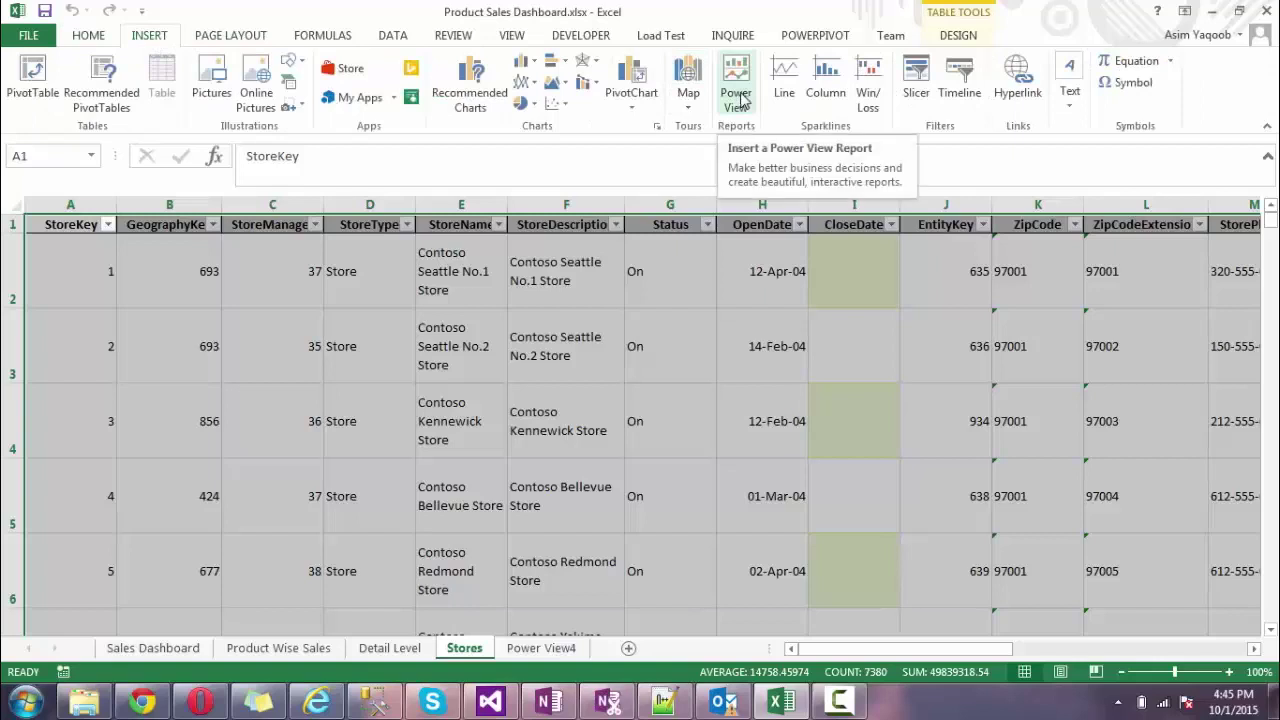
{"action": "left_click", "coordinate": [530, 647]}
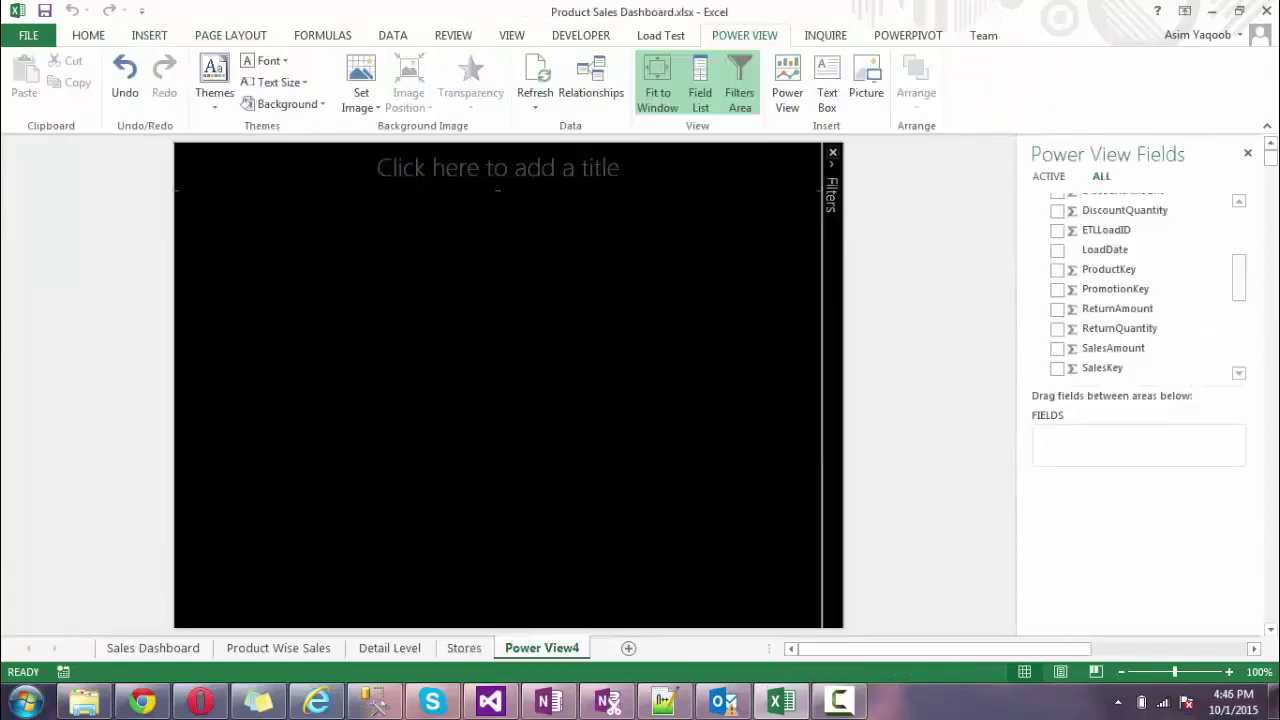
Step: Try a solid dark grey background on the blank report and return it to solid black
{"action": "left_click", "coordinate": [318, 104]}
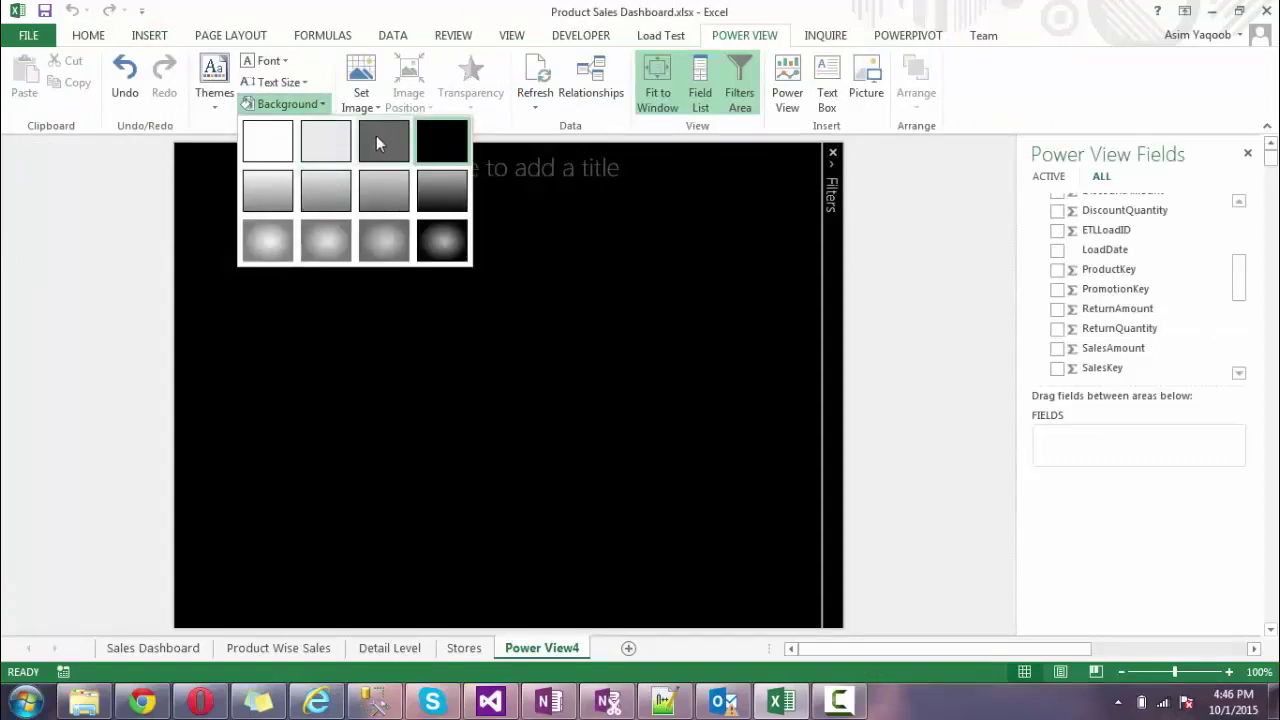
{"action": "left_click", "coordinate": [377, 141]}
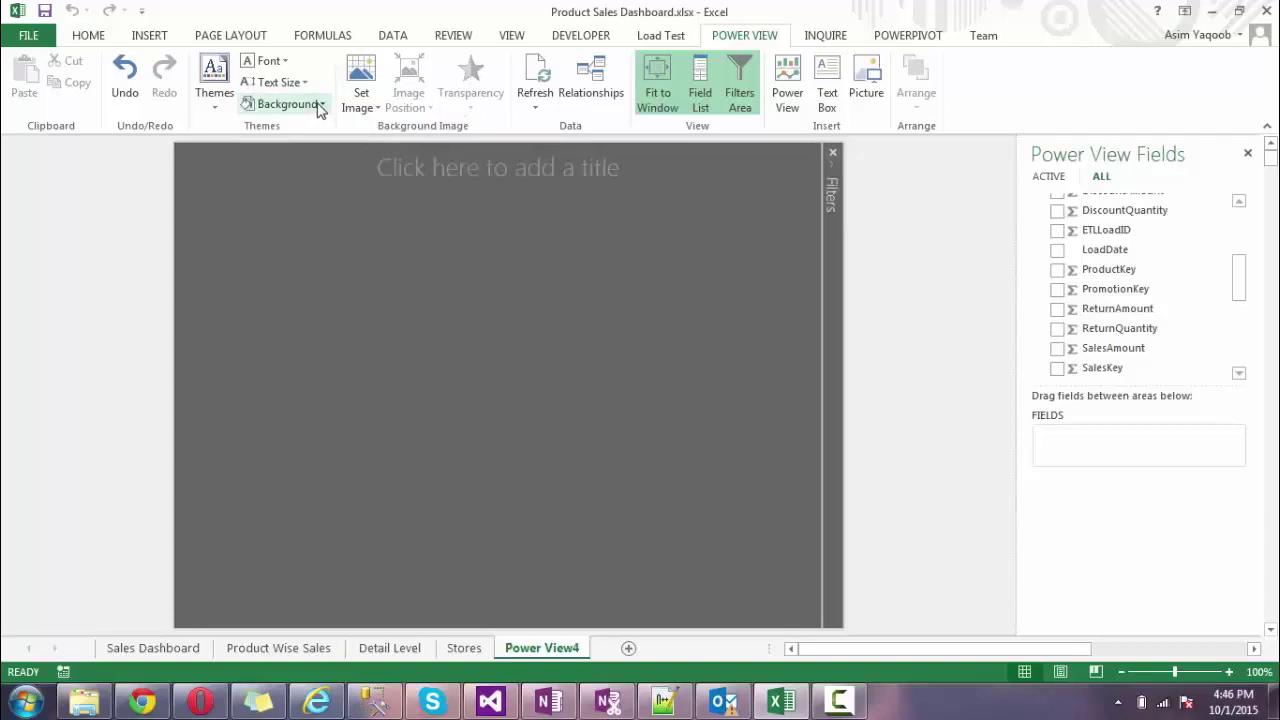
{"action": "left_click", "coordinate": [318, 104]}
{"action": "left_click", "coordinate": [455, 148]}
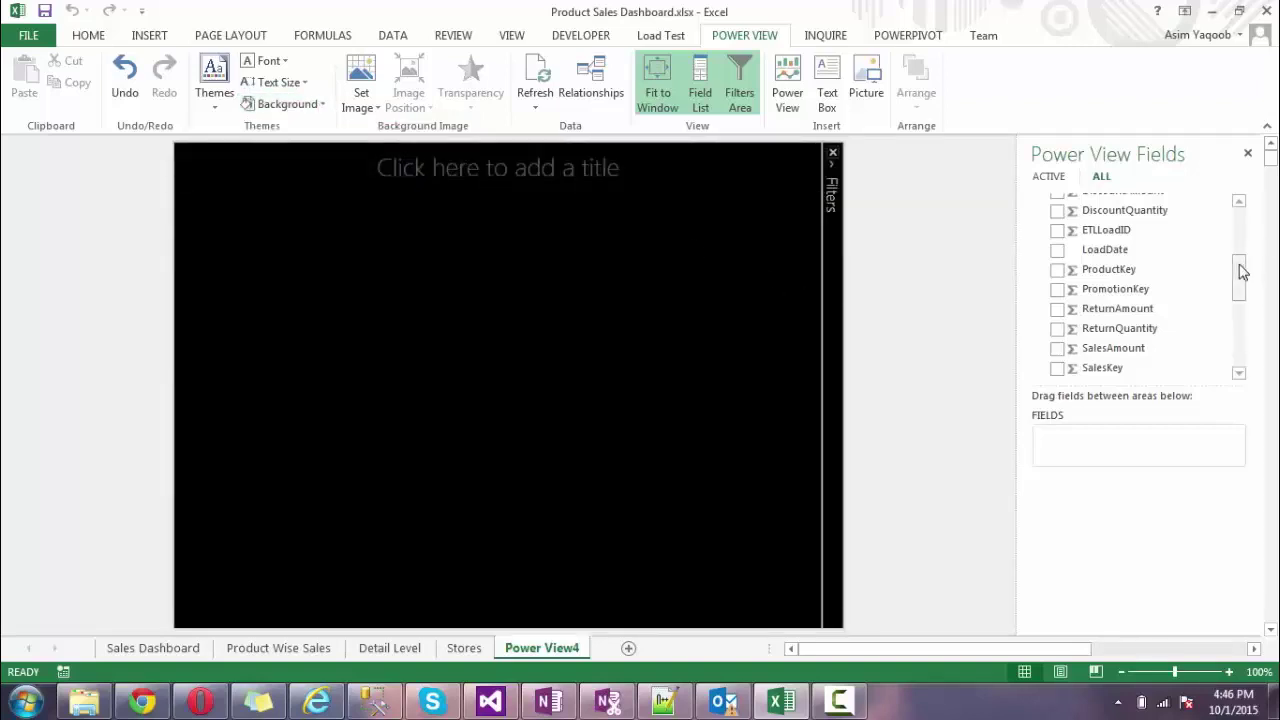
Step: Create a table with RegionCountryName from the Geography table and SalesAmount from FactSales
{"action": "left_click_drag", "start_coordinate": [1240, 271], "coordinate": [1234, 228]}
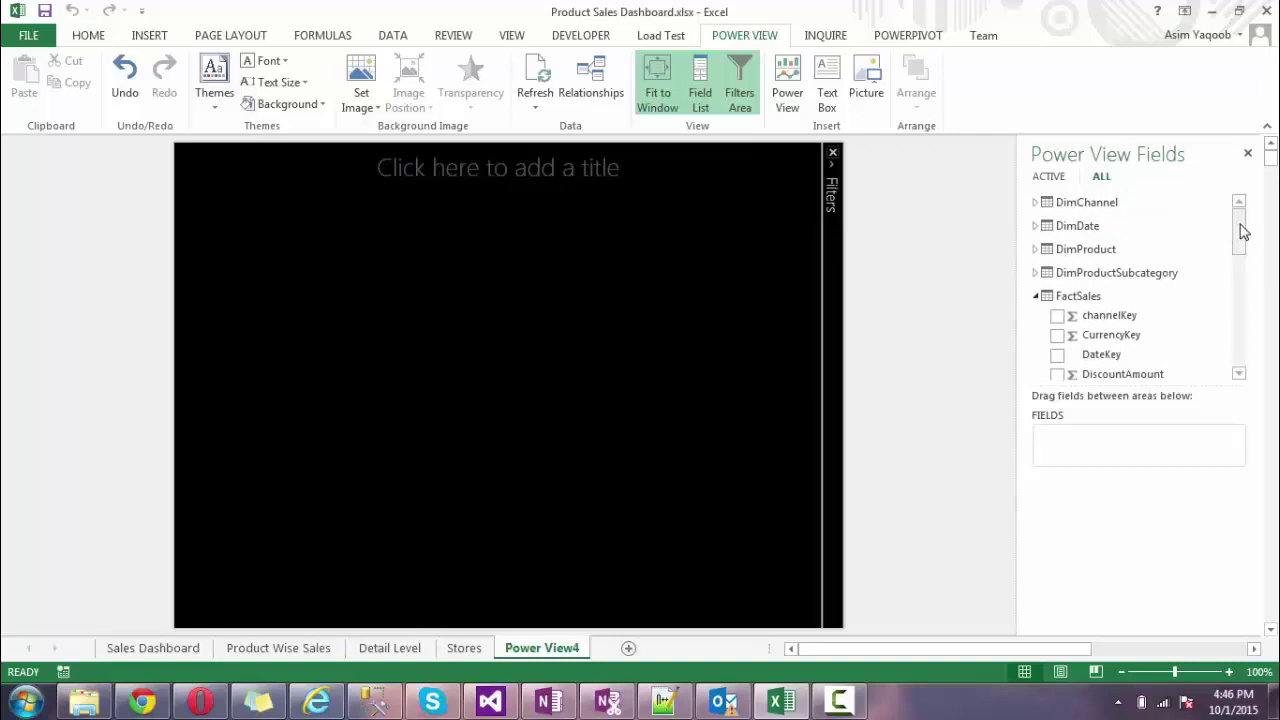
{"action": "left_click_drag", "start_coordinate": [1243, 231], "coordinate": [1238, 342]}
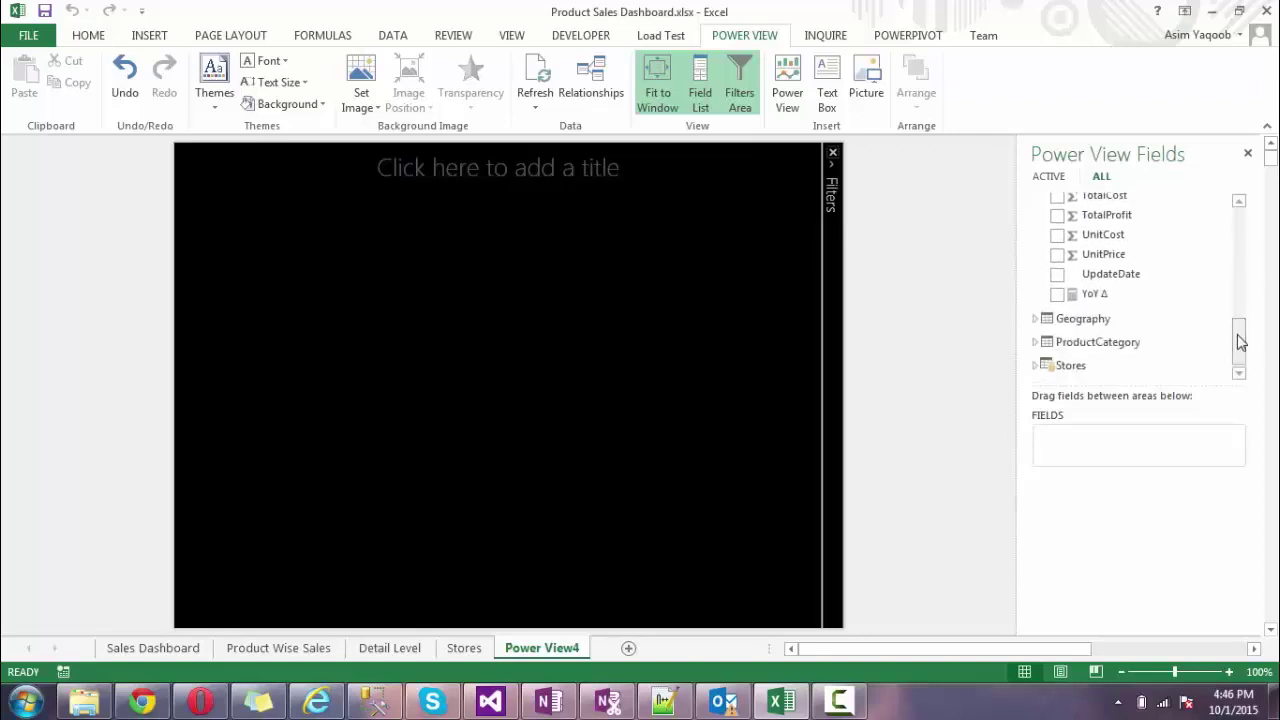
{"action": "left_click", "coordinate": [1036, 322]}
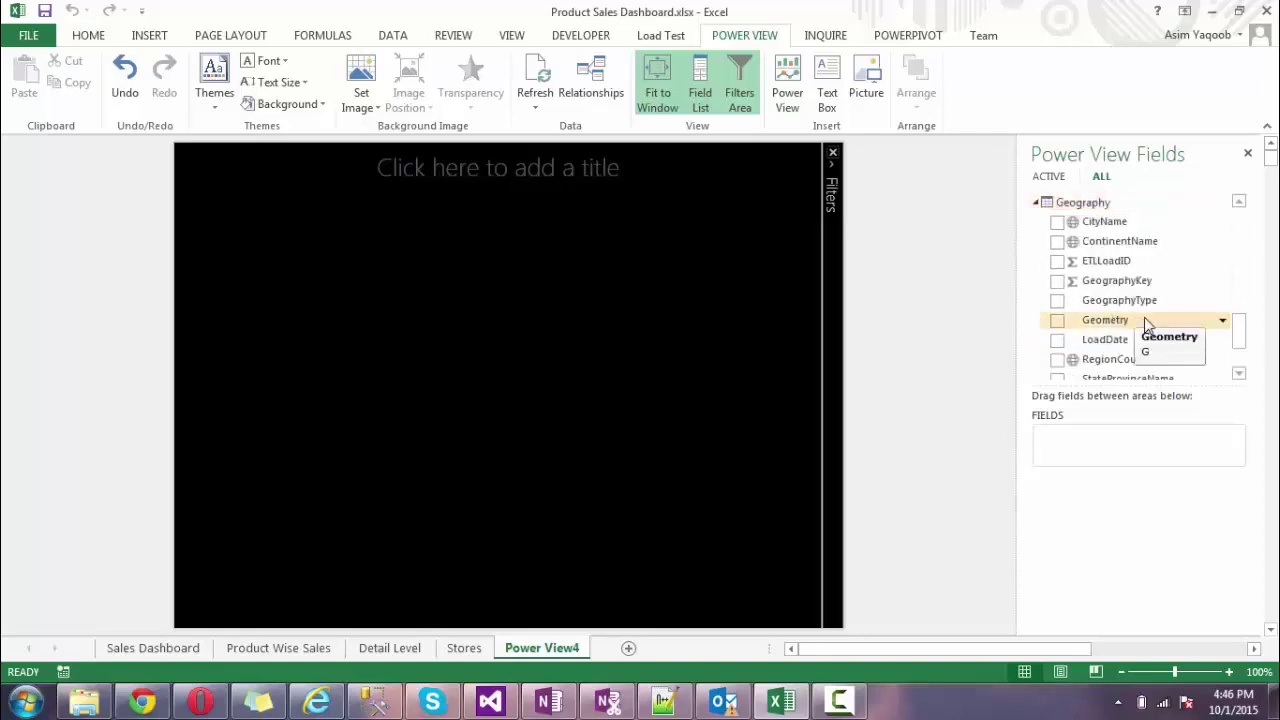
{"action": "left_click", "coordinate": [1056, 362]}
{"action": "left_click_drag", "start_coordinate": [1240, 337], "coordinate": [1238, 276]}
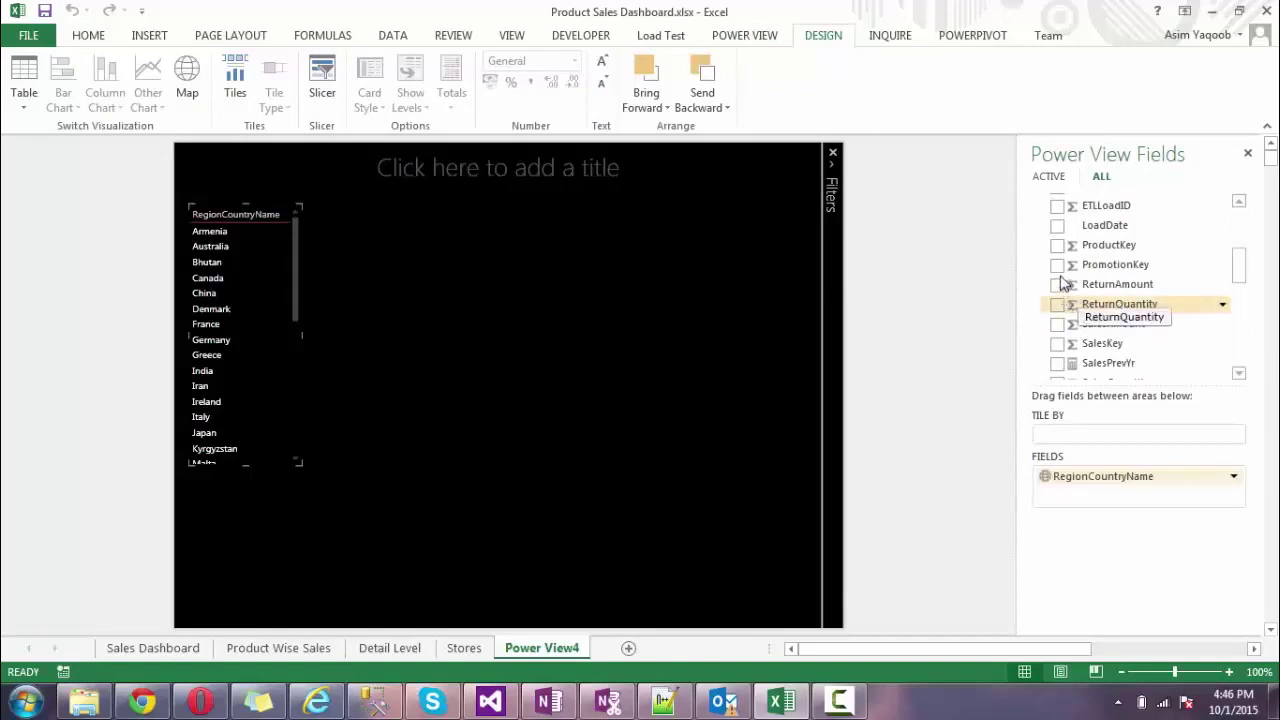
{"action": "left_click", "coordinate": [1057, 324]}
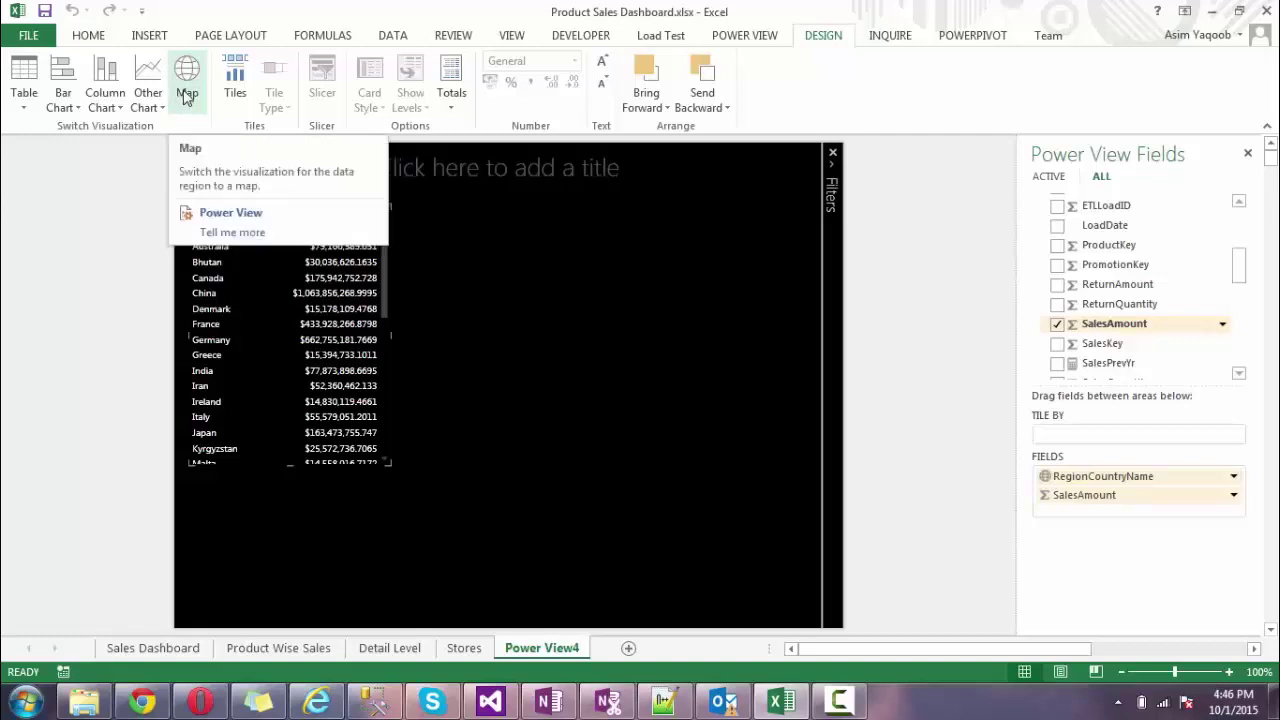
Step: Convert the sales-by-country table to a map and enlarge it across most of the report's width
{"action": "left_click", "coordinate": [185, 95]}
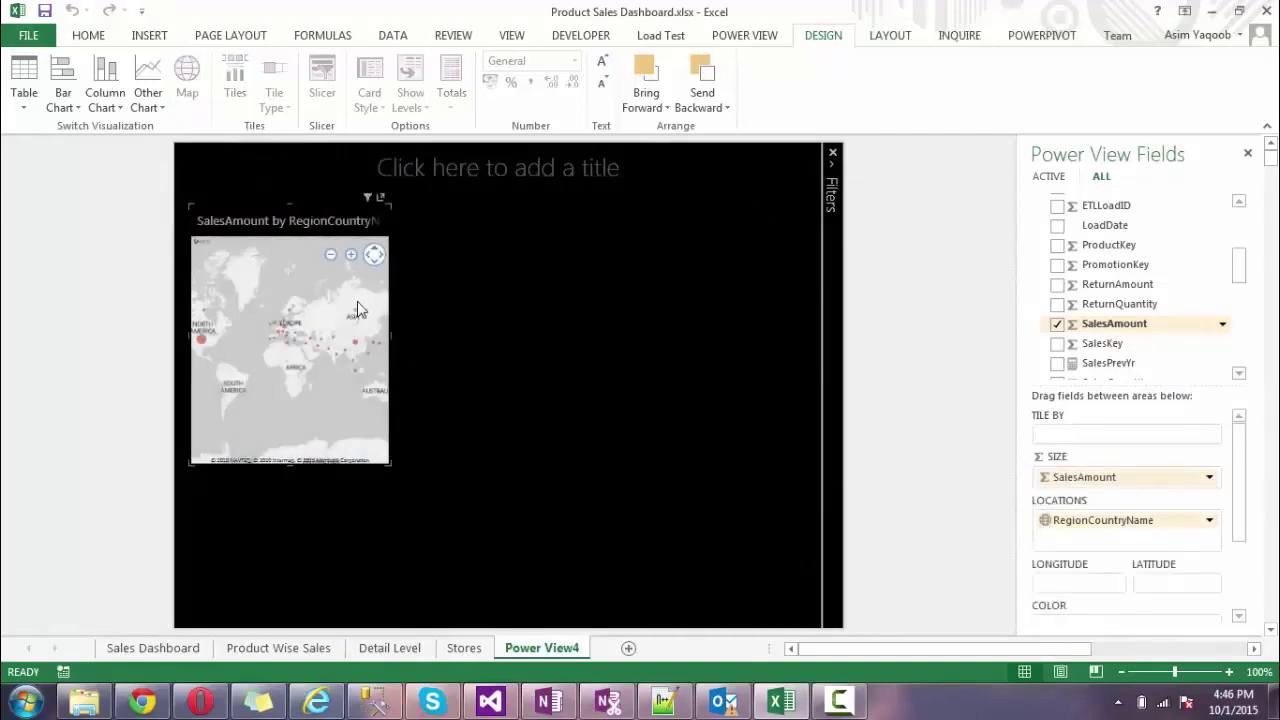
{"action": "left_click_drag", "start_coordinate": [390, 333], "coordinate": [774, 358]}
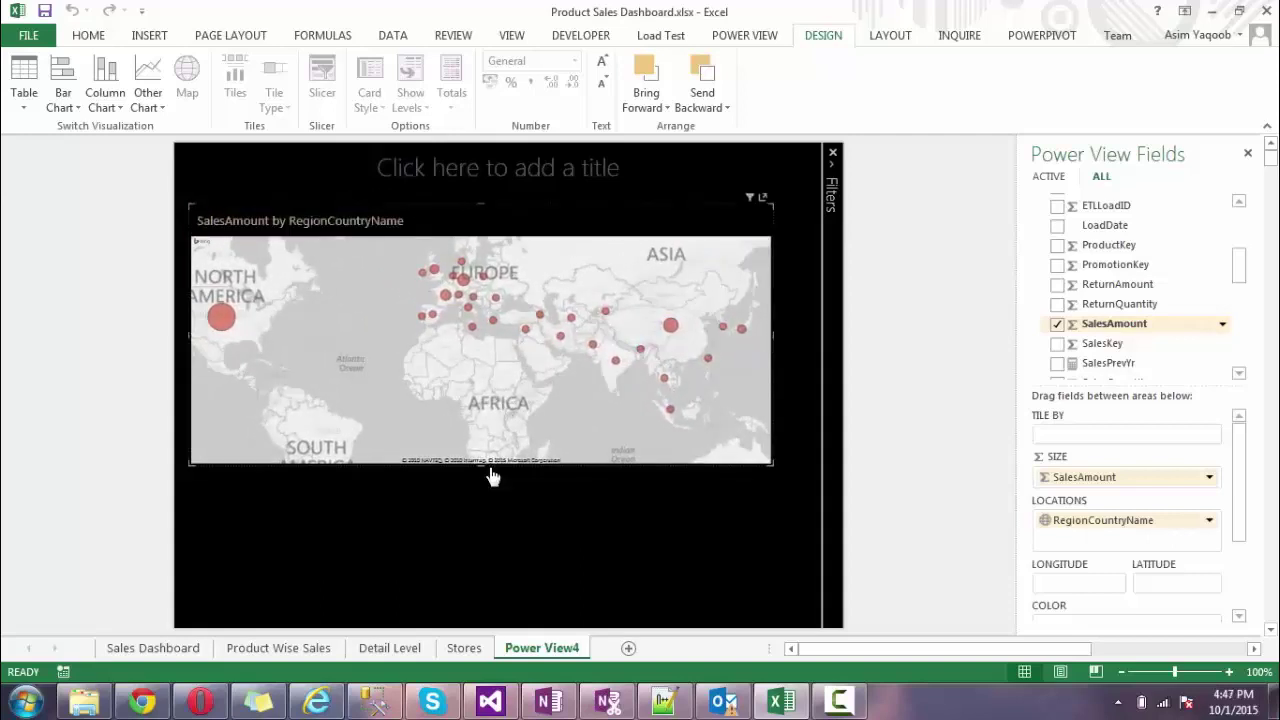
{"action": "left_click_drag", "start_coordinate": [483, 470], "coordinate": [483, 490]}
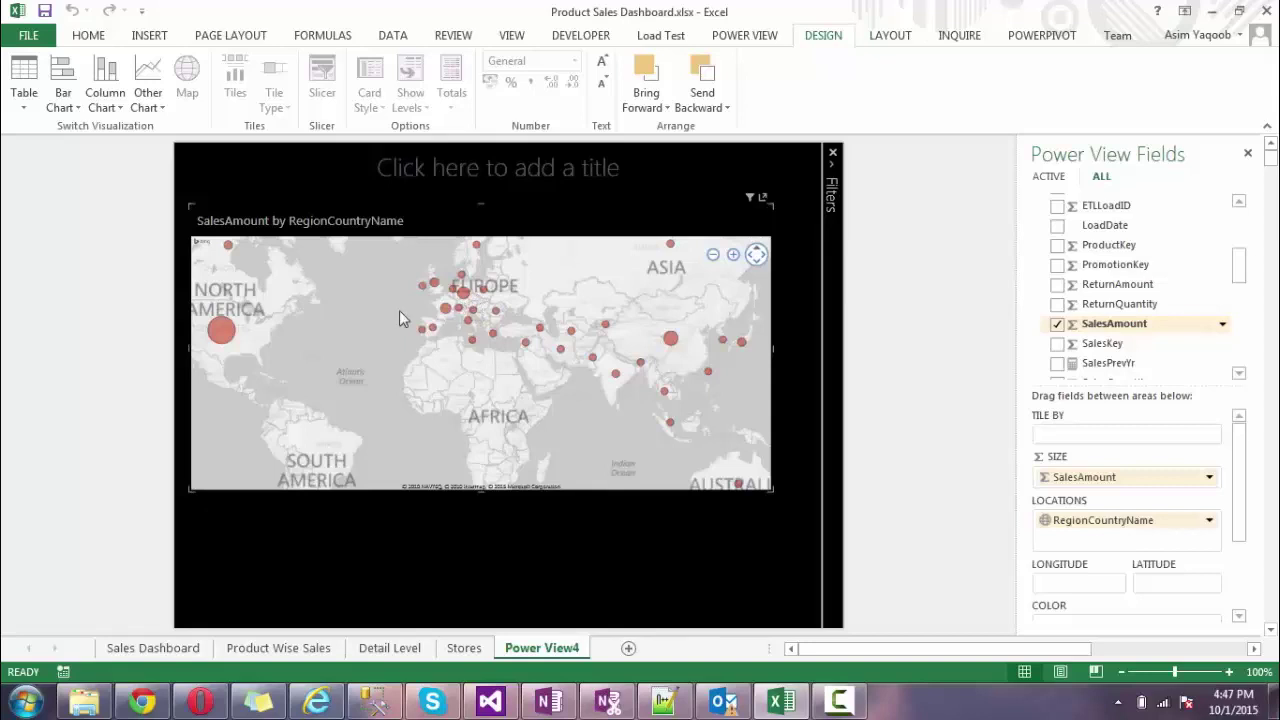
Step: Set the map's background to Aerial (Satellite Photo) Map Background
{"action": "left_click", "coordinate": [890, 36]}
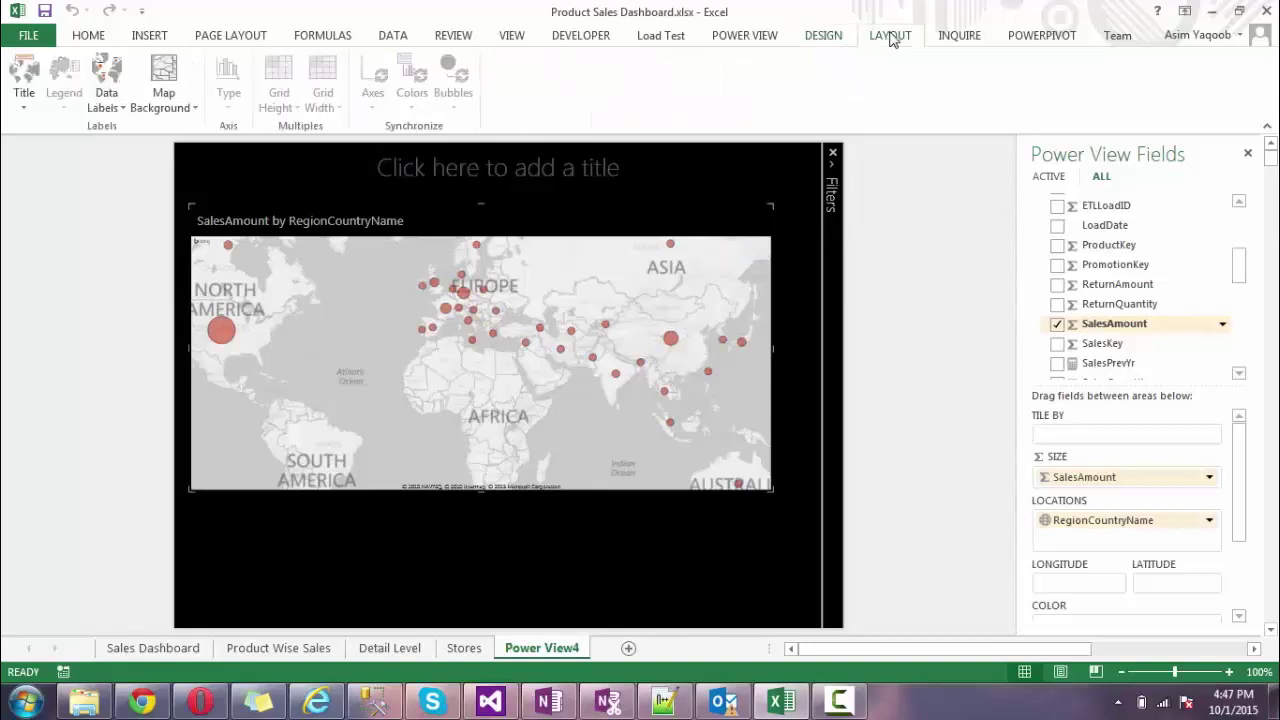
{"action": "left_click", "coordinate": [196, 113]}
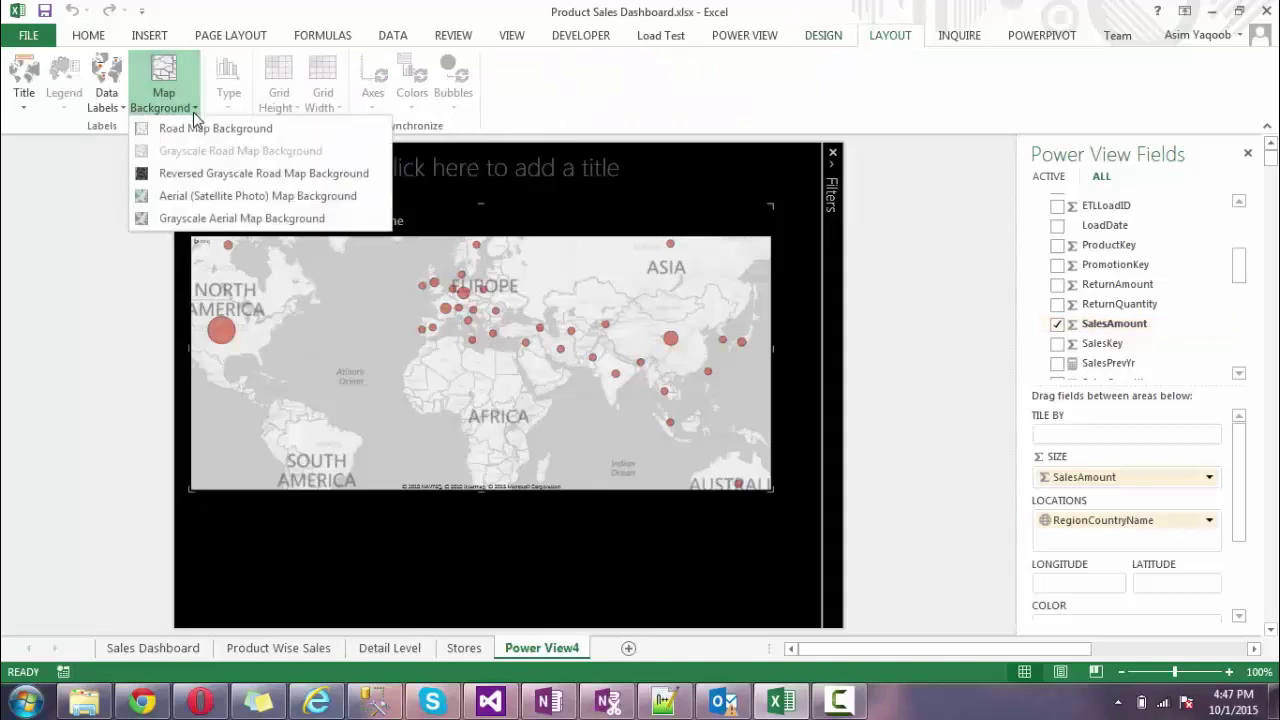
{"action": "left_click", "coordinate": [183, 196]}
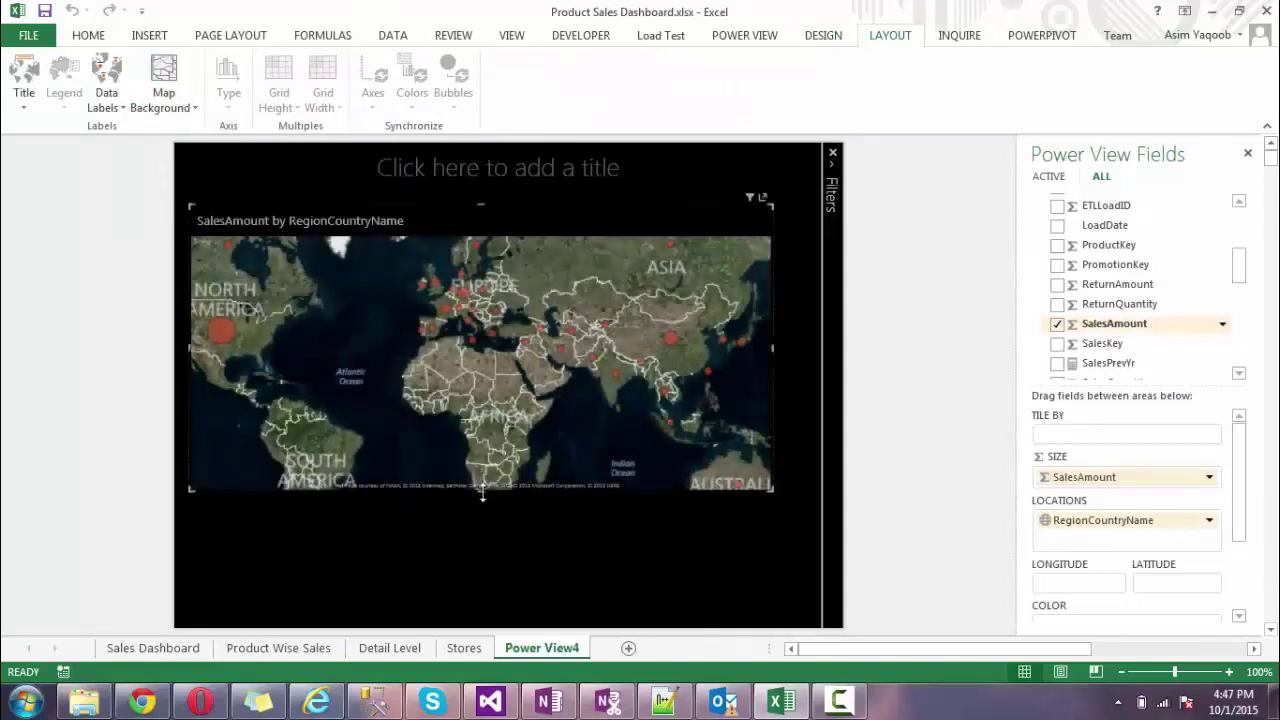
Step: Widen the map slightly and reduce its height to free the lower half of the report
{"action": "mouse_move", "coordinate": [481, 484]}
{"action": "left_mouse_down"}
{"action": "mouse_move", "coordinate": [488, 444]}
{"action": "mouse_move", "coordinate": [492, 472]}
{"action": "left_mouse_up"}
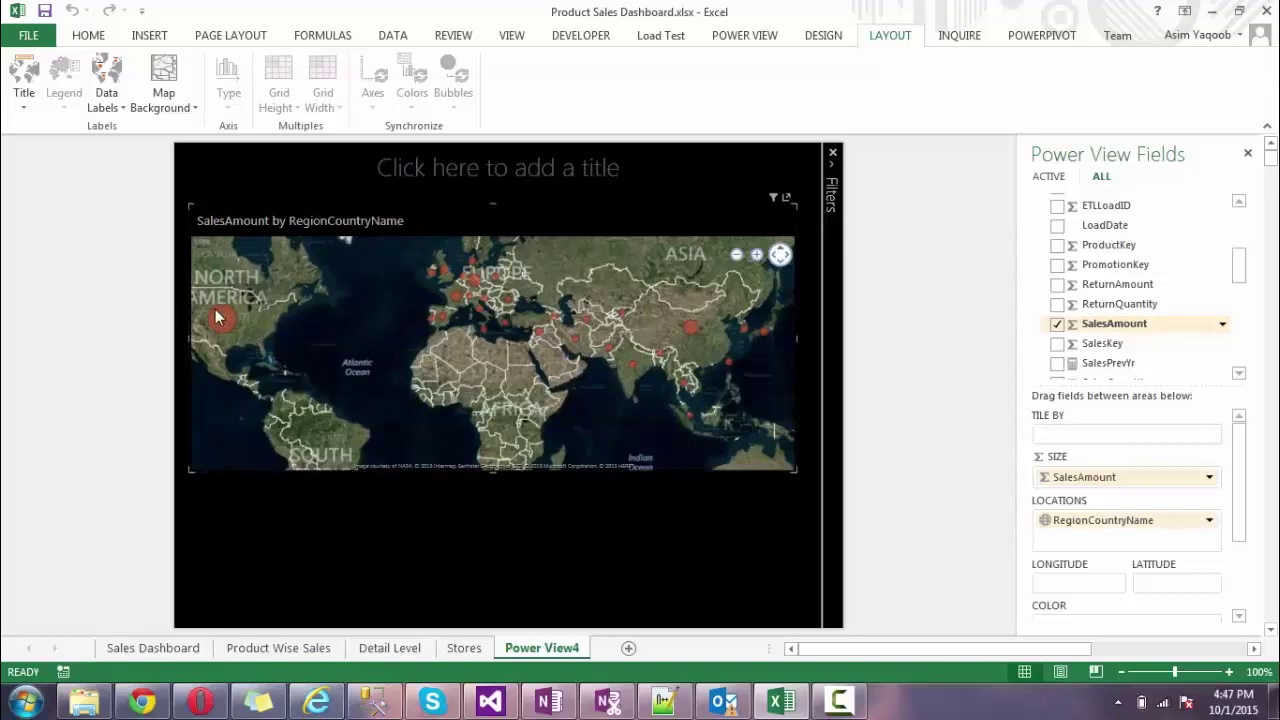
{"action": "mouse_move", "coordinate": [232, 320]}
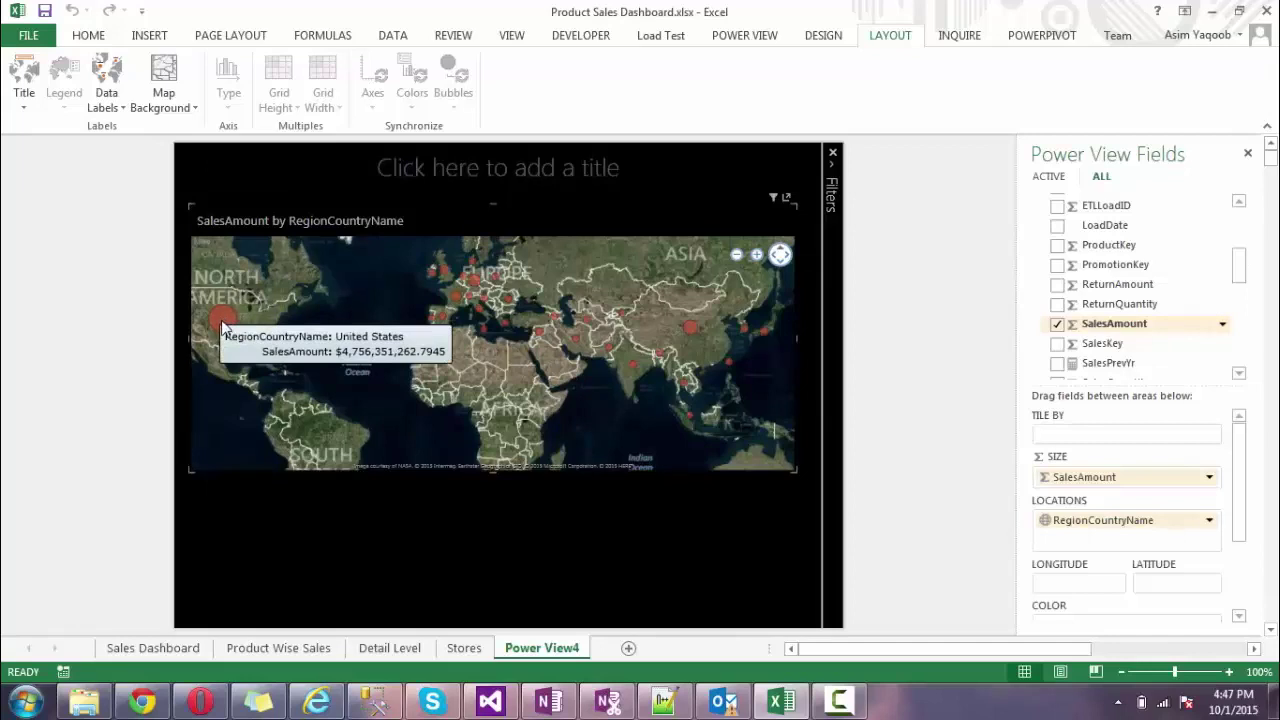
{"action": "mouse_move", "coordinate": [478, 284]}
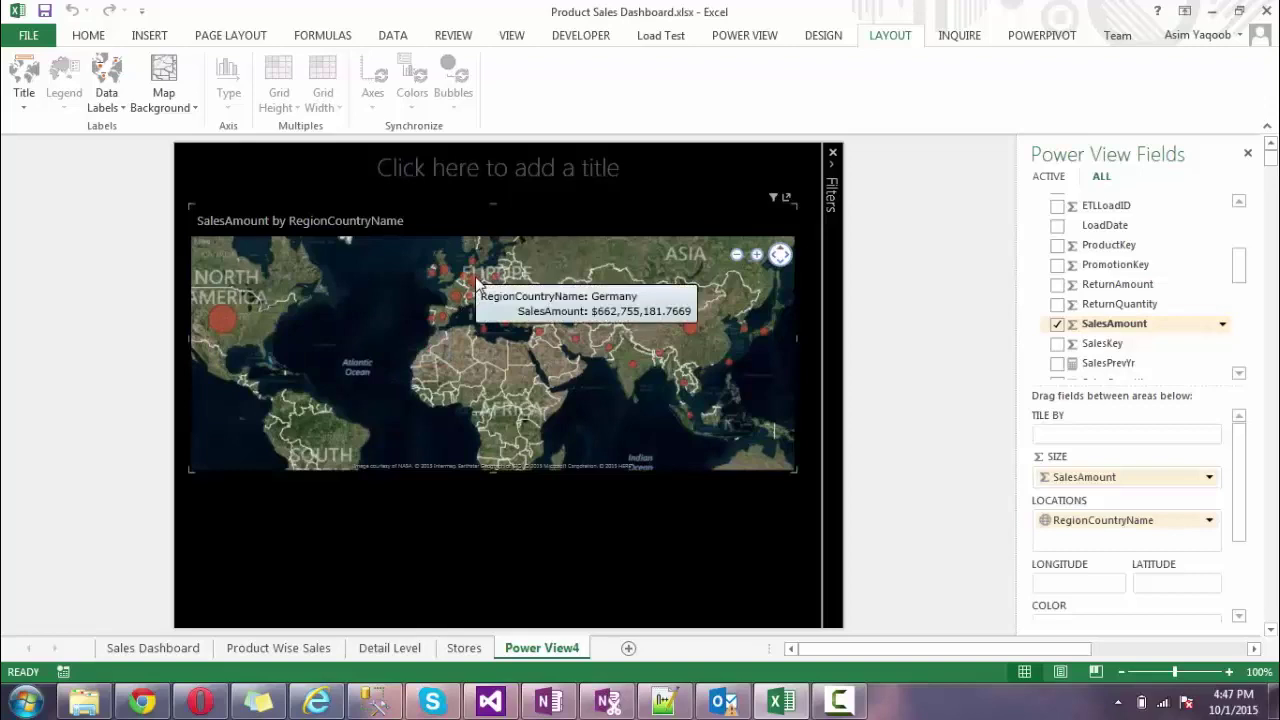
{"action": "left_click_drag", "start_coordinate": [493, 470], "coordinate": [499, 418]}
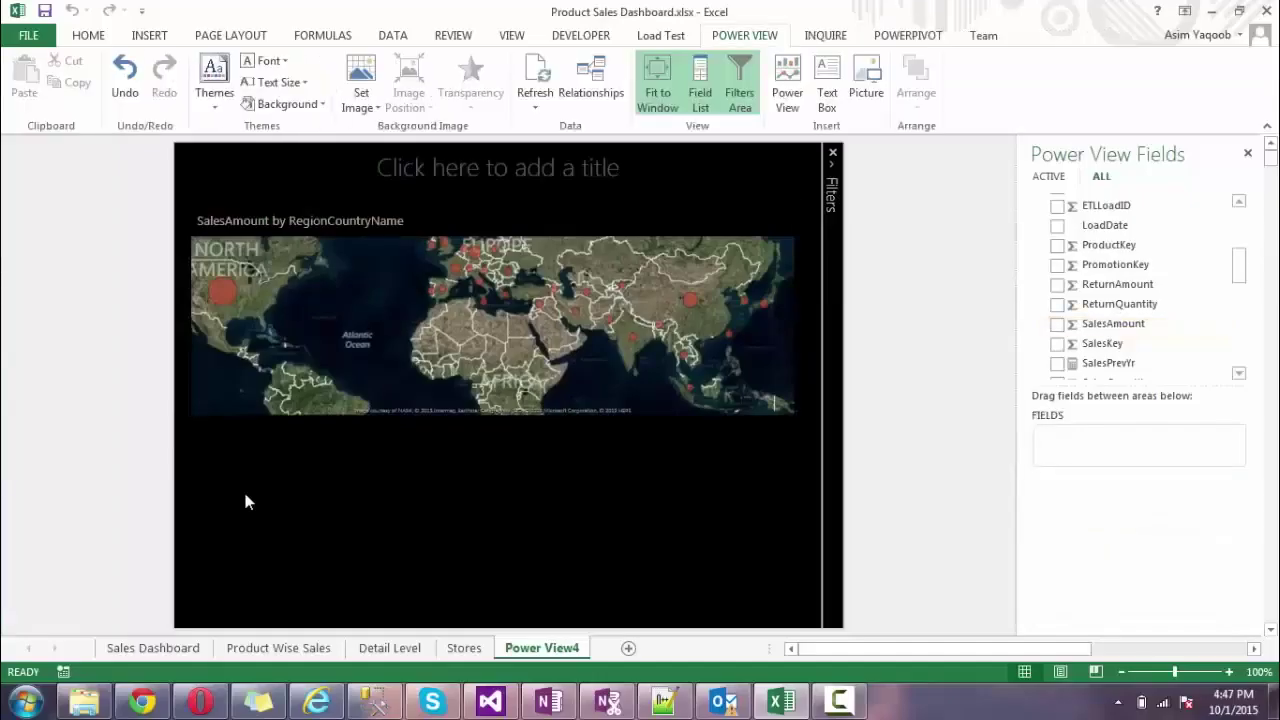
Step: Create a second table below the map with ContinentName, SalesAmount and SalesQuantity
{"action": "left_click_drag", "start_coordinate": [1240, 271], "coordinate": [1239, 331]}
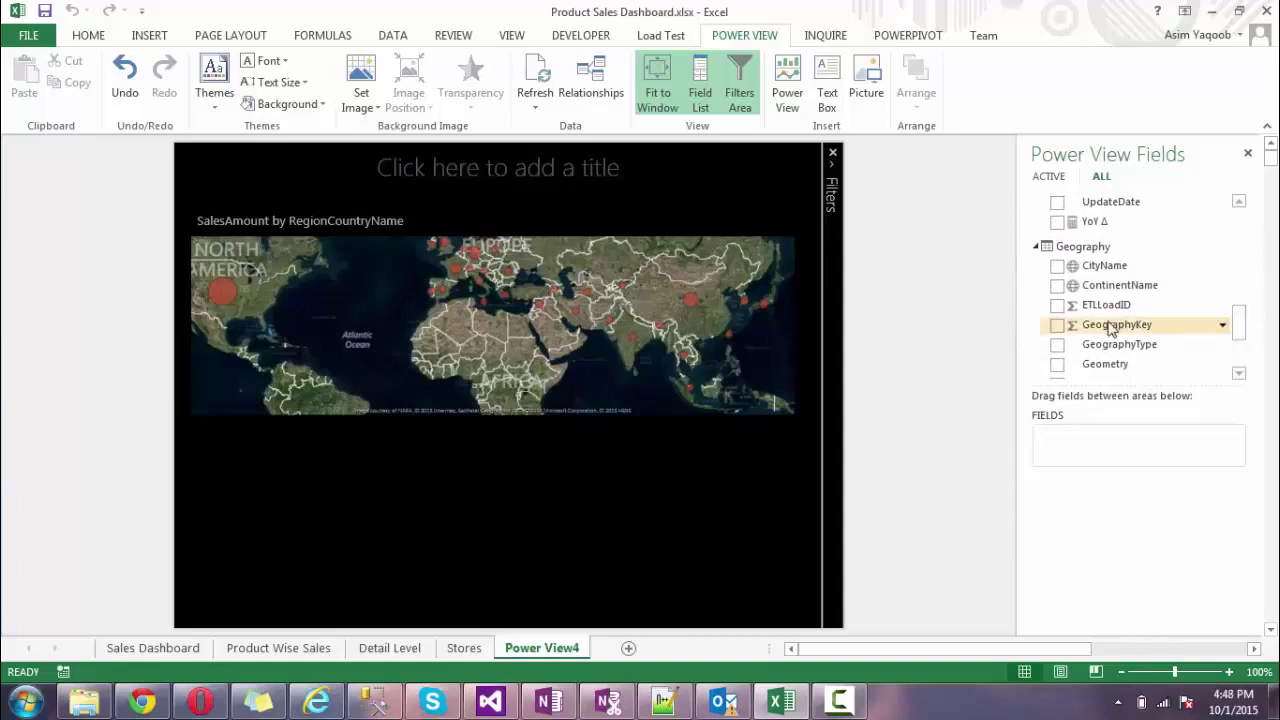
{"action": "left_click", "coordinate": [1057, 286]}
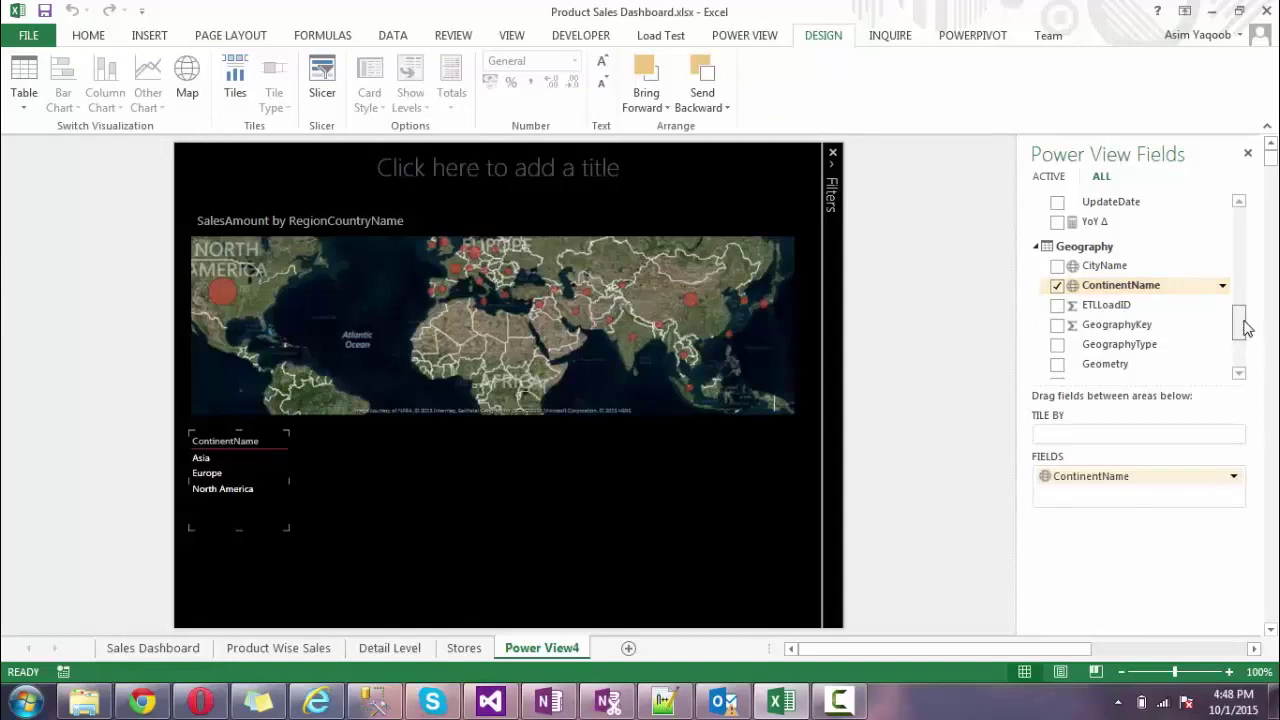
{"action": "left_click_drag", "start_coordinate": [1240, 323], "coordinate": [1246, 295]}
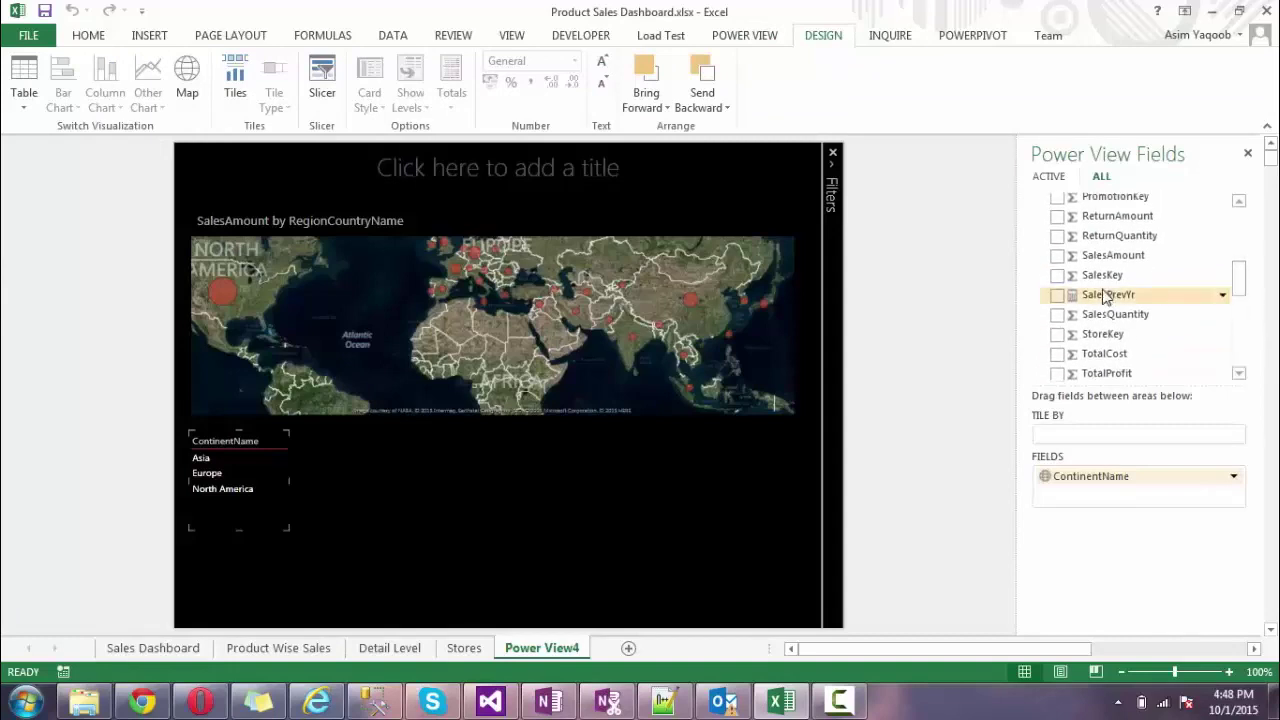
{"action": "left_click", "coordinate": [1057, 257]}
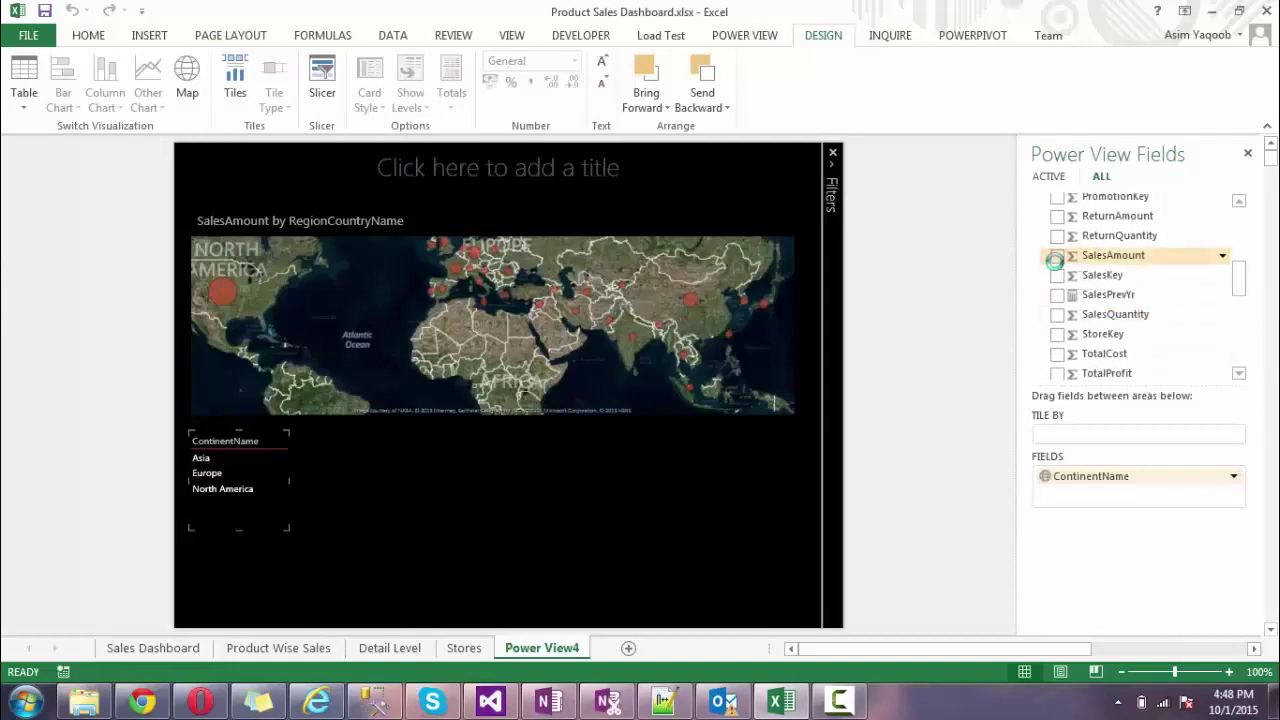
{"action": "left_click", "coordinate": [1057, 316]}
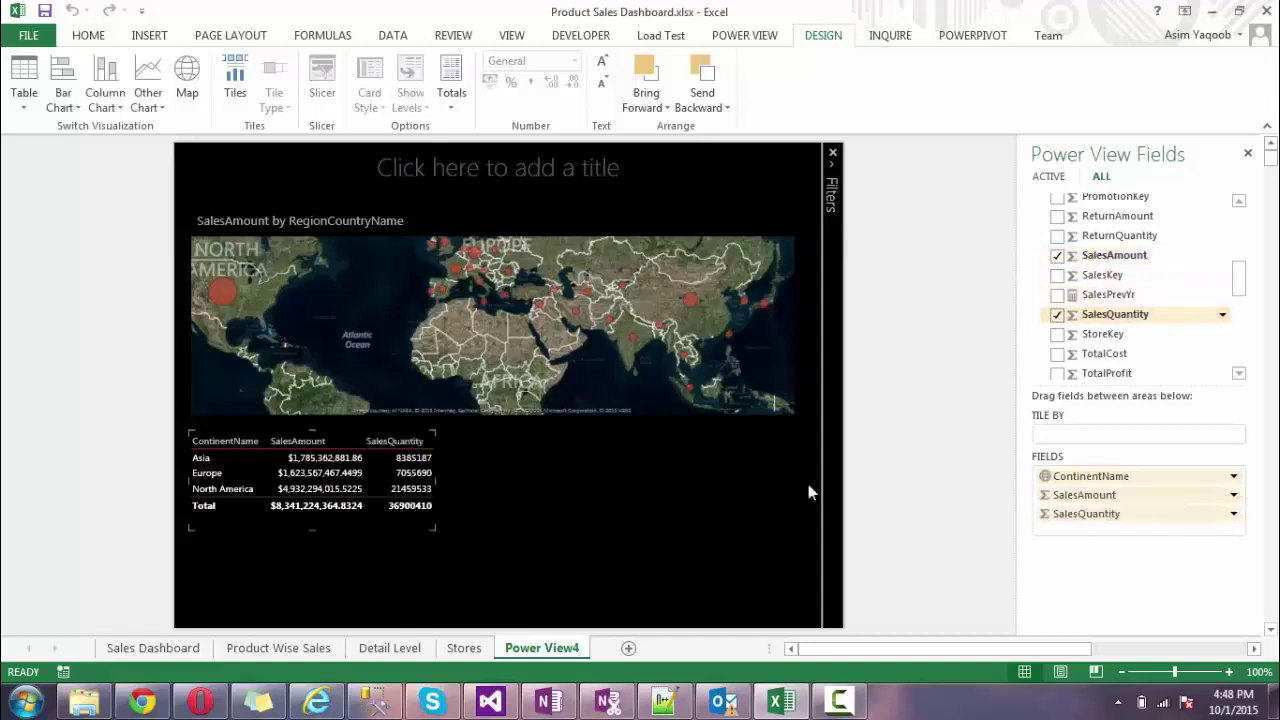
Step: Convert the continent table to a scatter chart and use SalesQuantity as the bubble size
{"action": "left_click", "coordinate": [118, 108]}
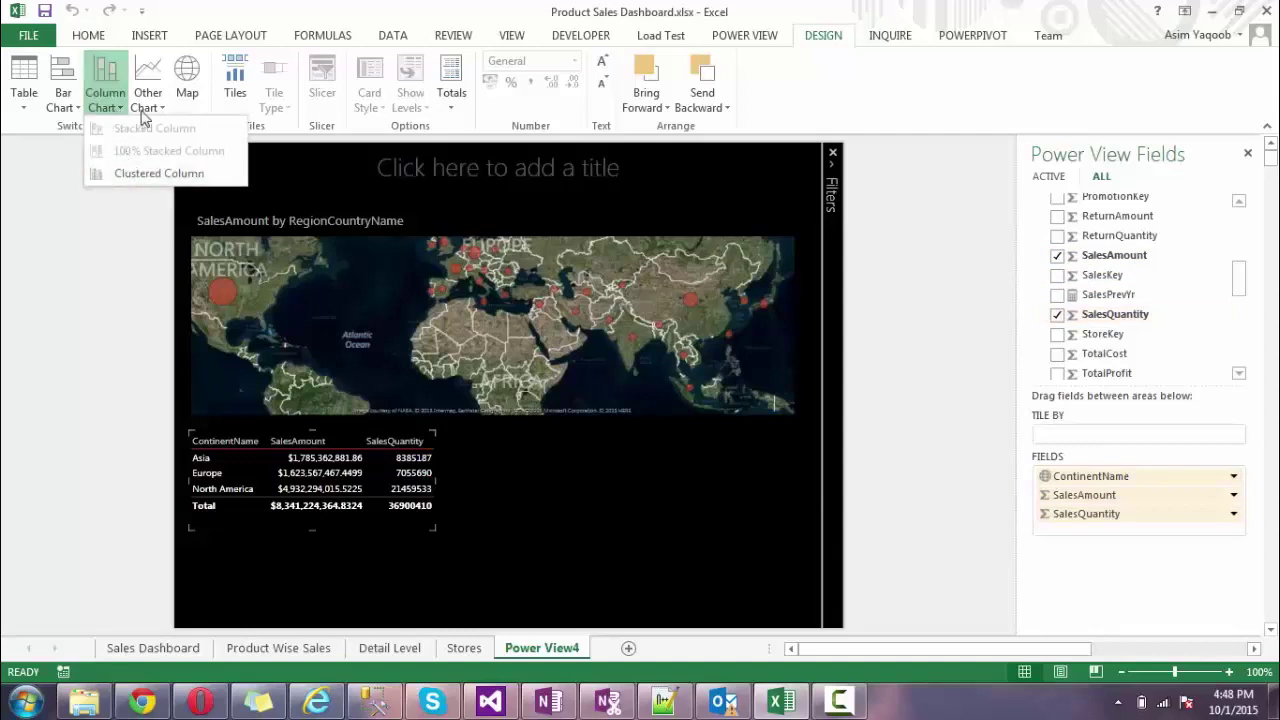
{"action": "left_click", "coordinate": [145, 110]}
{"action": "left_click", "coordinate": [157, 156]}
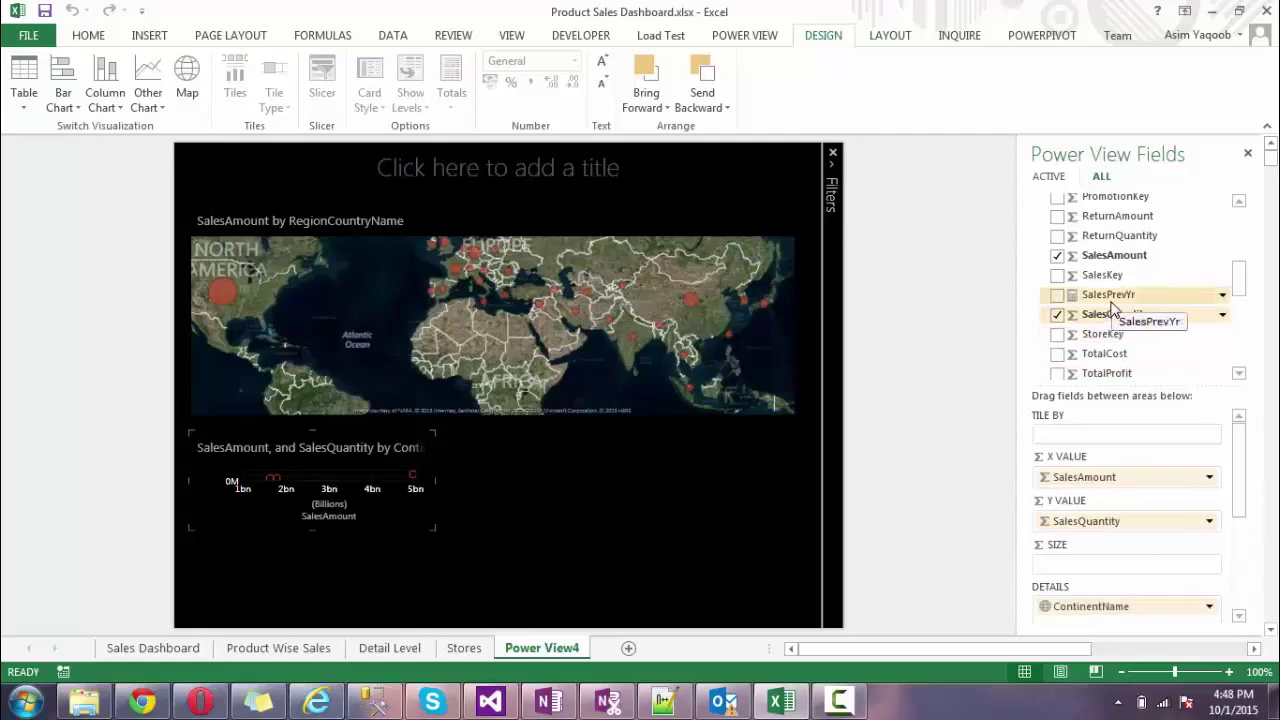
{"action": "left_click_drag", "start_coordinate": [1113, 325], "coordinate": [1083, 570]}
Step: Add FiscalYear from the DimDate table as the scatter chart's play axis
{"action": "left_click_drag", "start_coordinate": [1245, 285], "coordinate": [1243, 226]}
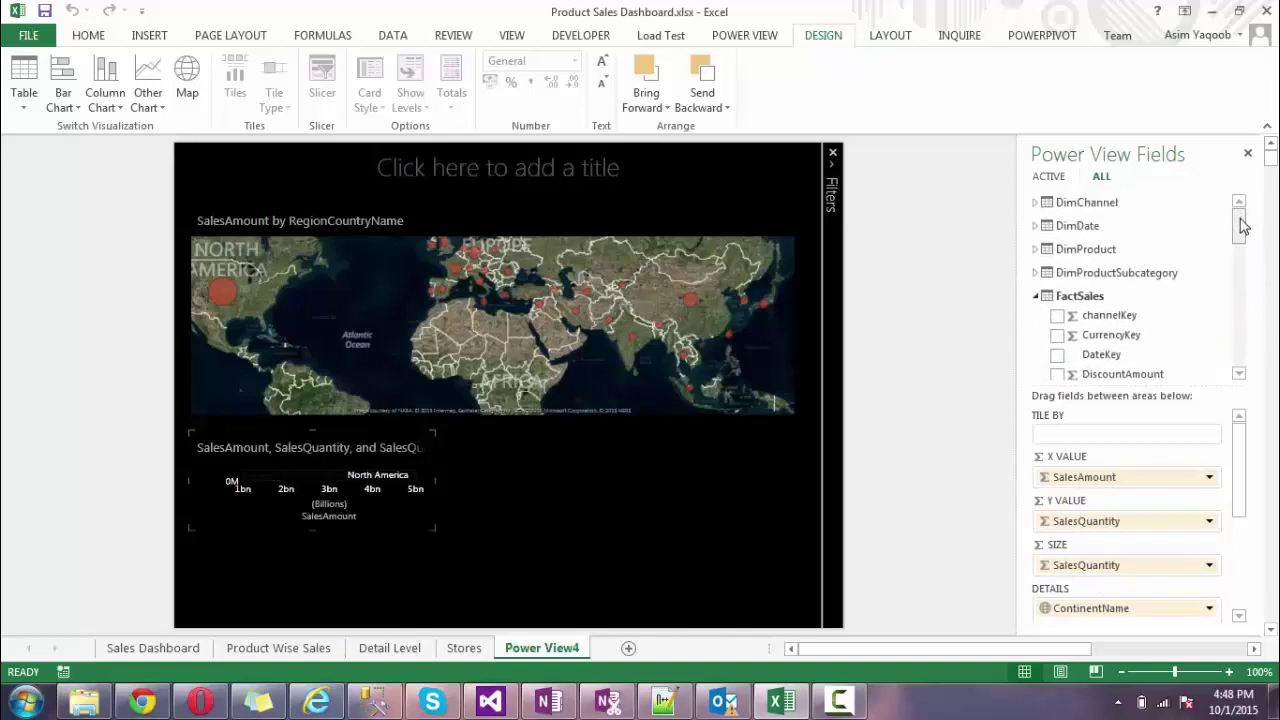
{"action": "left_click", "coordinate": [1038, 228]}
{"action": "left_click_drag", "start_coordinate": [1240, 228], "coordinate": [1238, 268]}
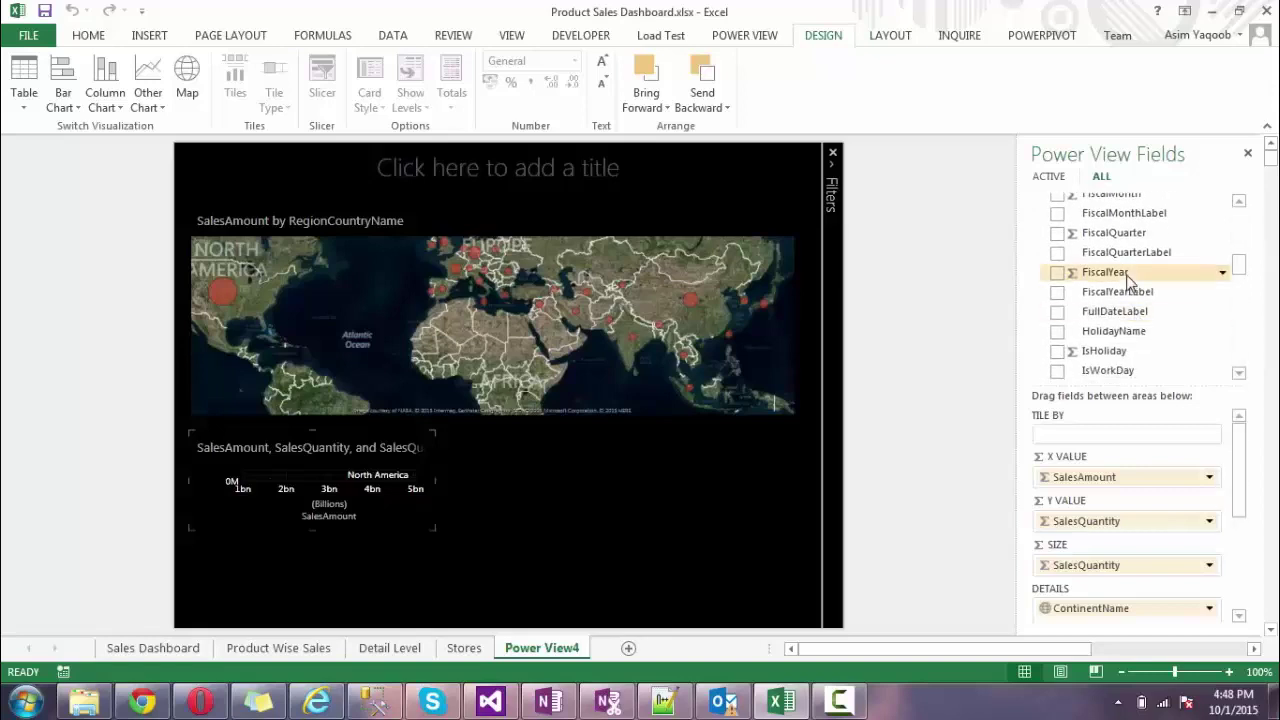
{"action": "left_click_drag", "start_coordinate": [1238, 437], "coordinate": [1238, 497]}
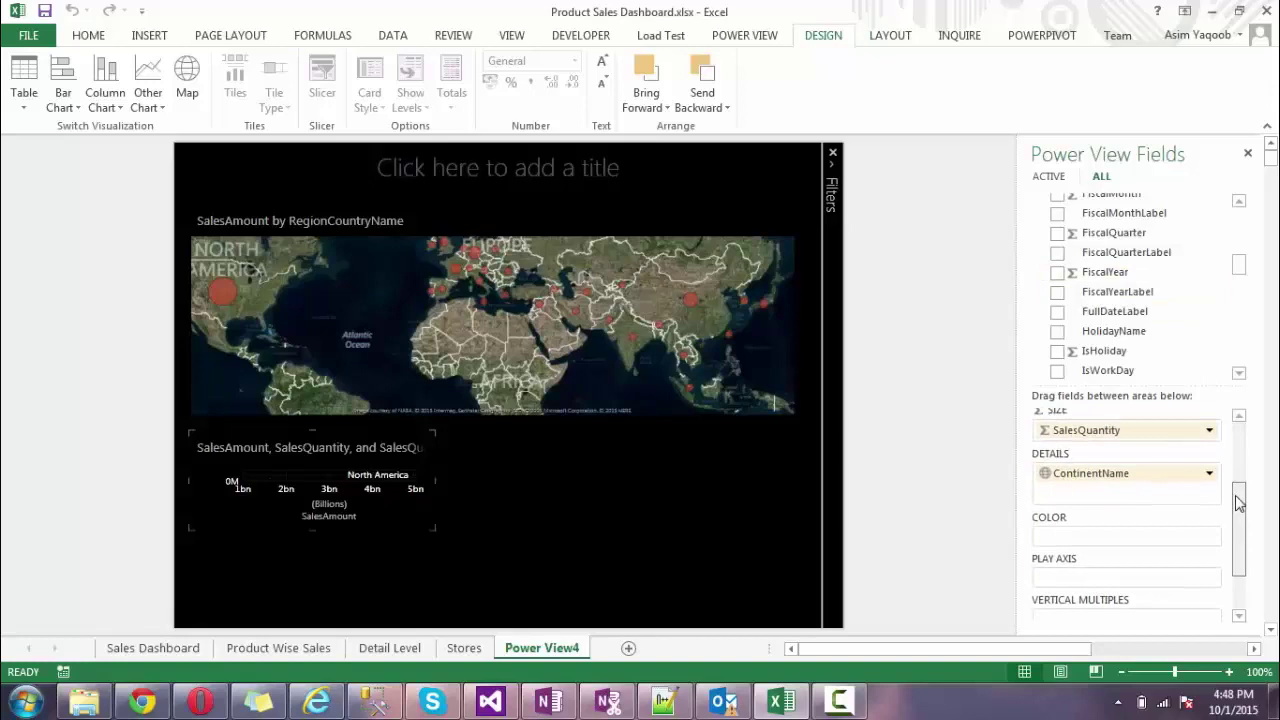
{"action": "left_click_drag", "start_coordinate": [1100, 273], "coordinate": [1088, 588]}
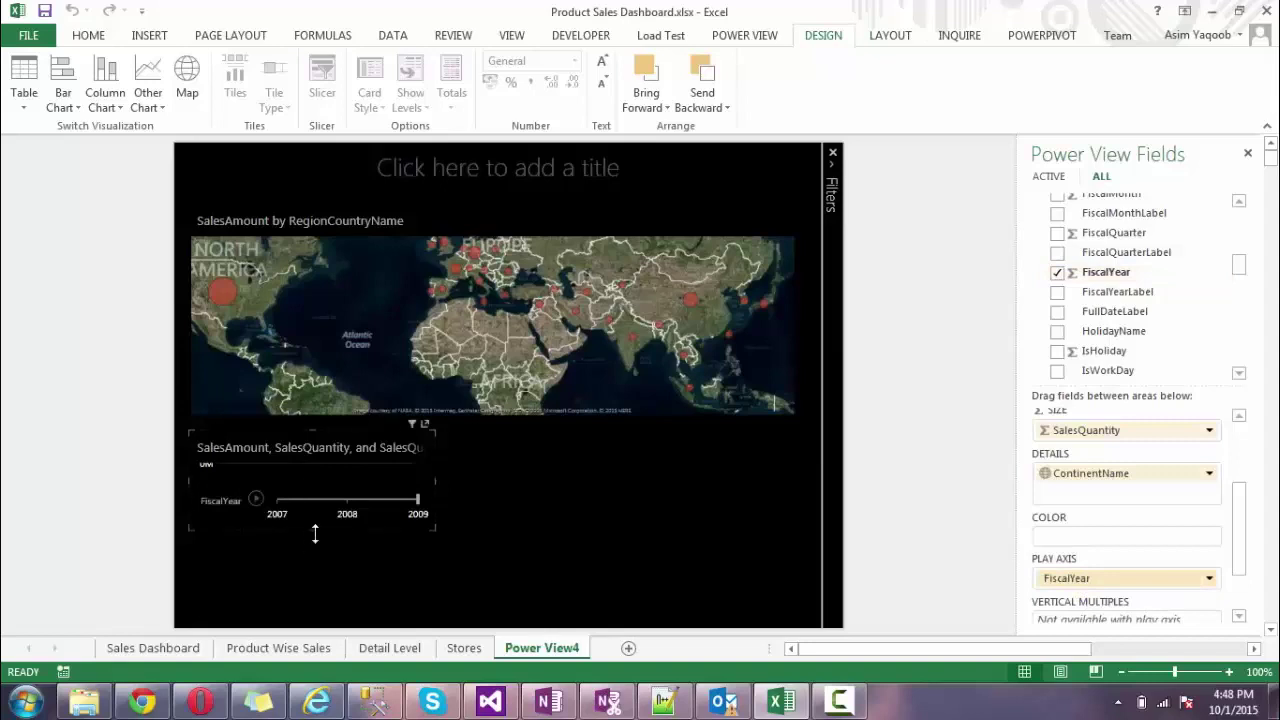
Step: Enlarge the scatter chart to show its full title and fill the report's height below the map
{"action": "left_click_drag", "start_coordinate": [314, 537], "coordinate": [315, 562]}
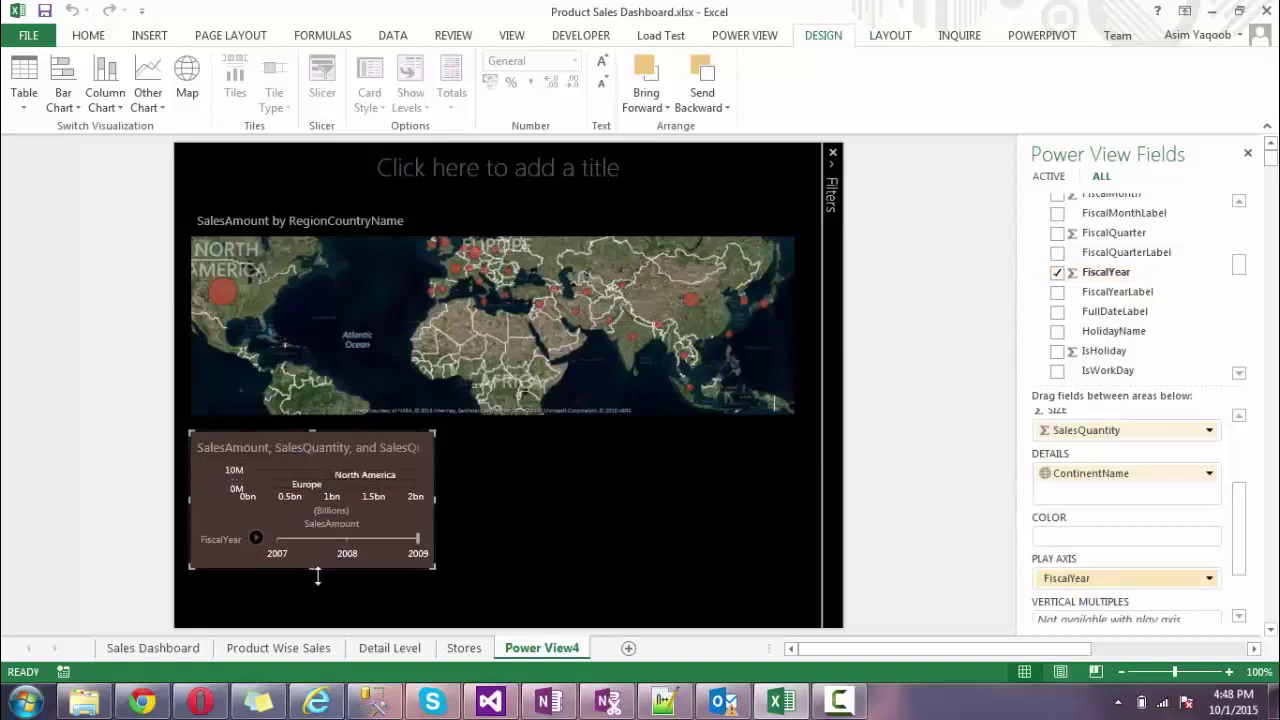
{"action": "left_click_drag", "start_coordinate": [317, 575], "coordinate": [317, 583]}
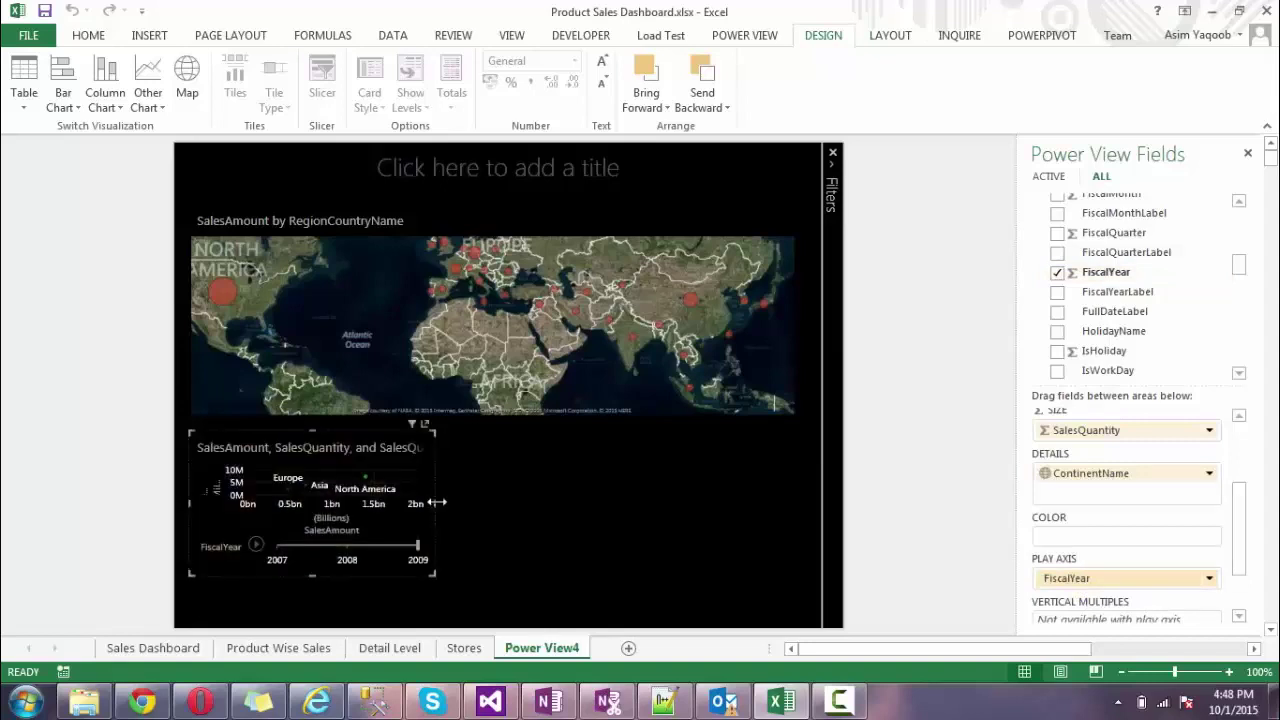
{"action": "left_click_drag", "start_coordinate": [438, 502], "coordinate": [572, 502]}
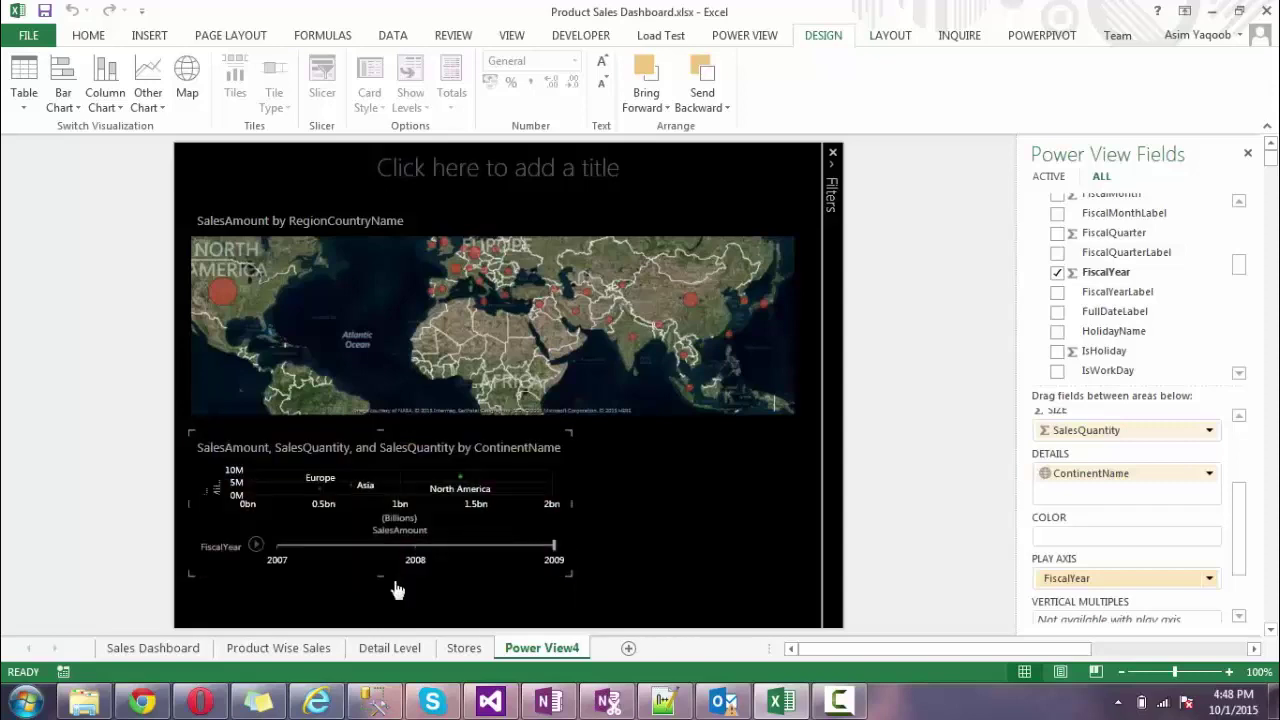
{"action": "left_click_drag", "start_coordinate": [380, 576], "coordinate": [380, 613]}
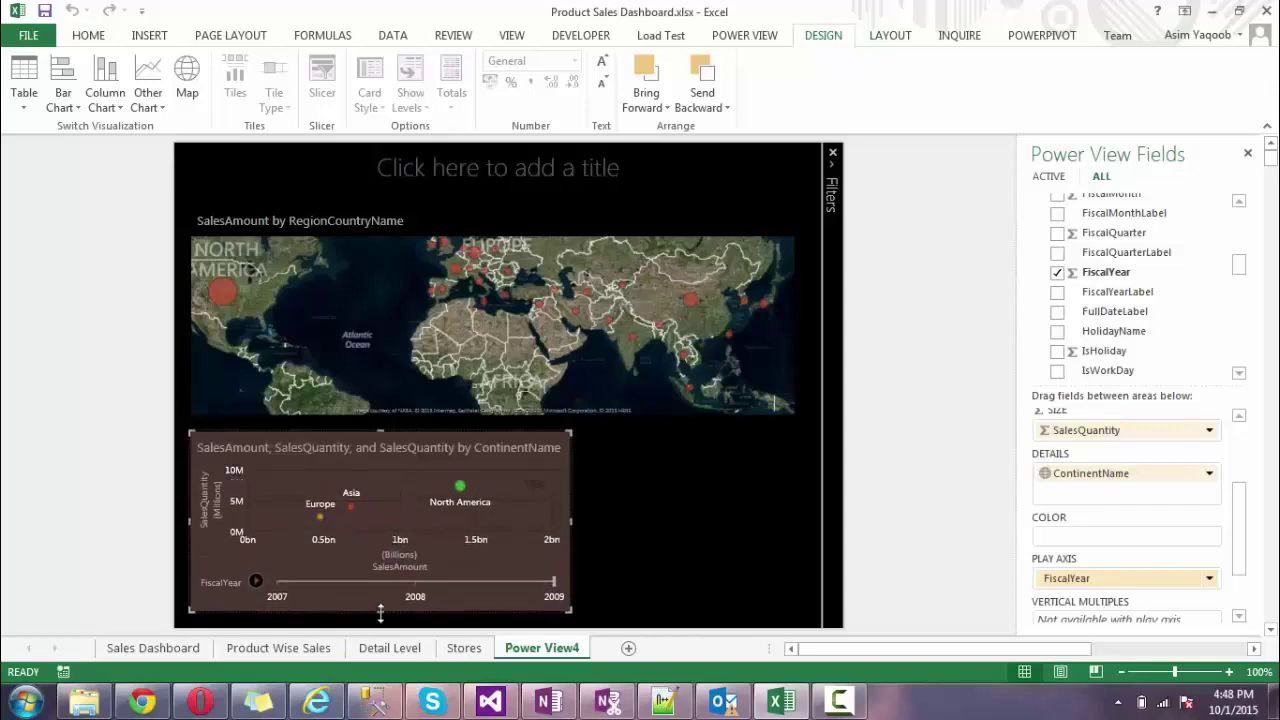
Step: Play the continent scatter chart's animation across the fiscal years and replay it from the start
{"action": "left_click", "coordinate": [256, 582]}
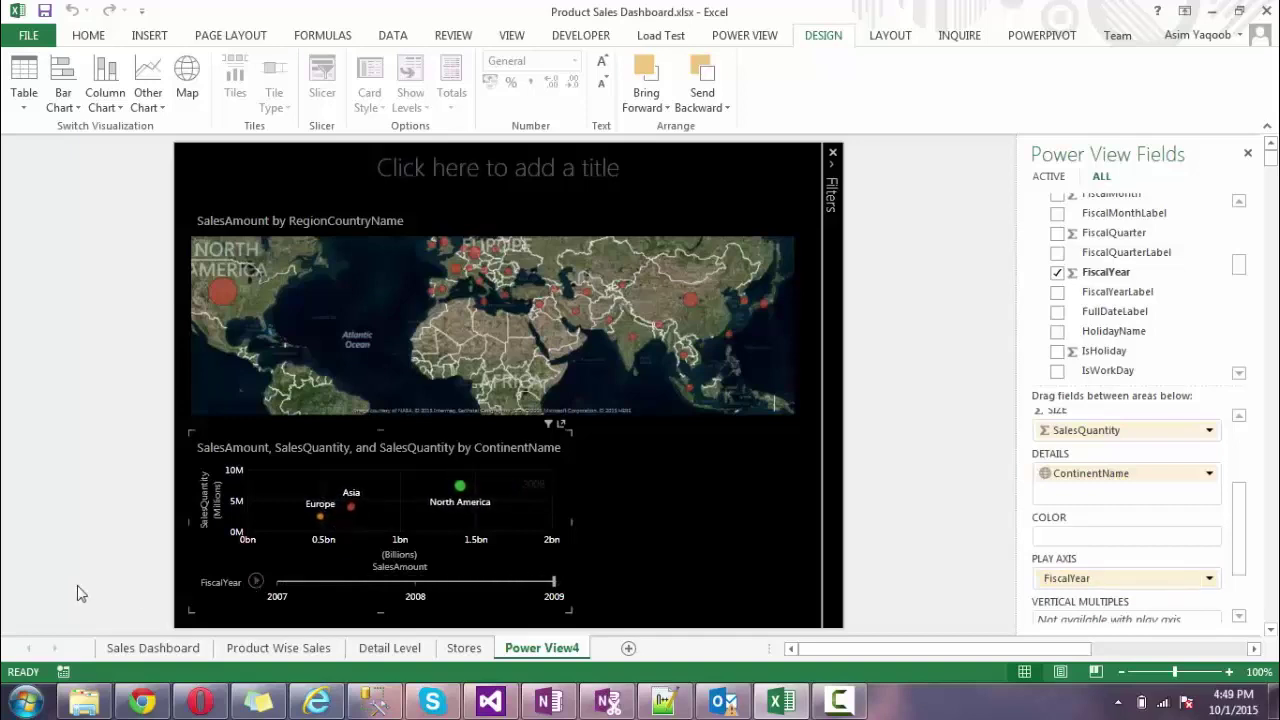
{"action": "left_click", "coordinate": [251, 585]}
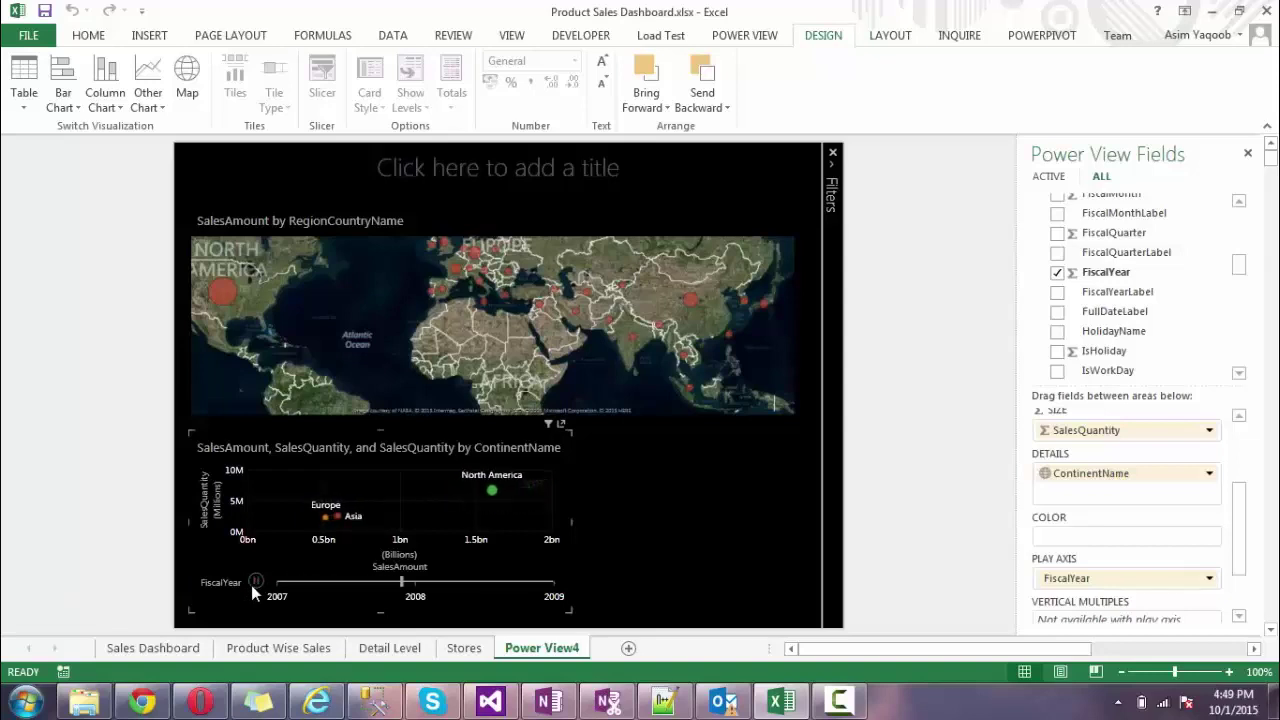
Step: Open the Sales Dashboard sheet and inspect the 2008 SalesAmount bar in the chart of sales and profit by fiscal year
{"action": "left_click", "coordinate": [167, 650]}
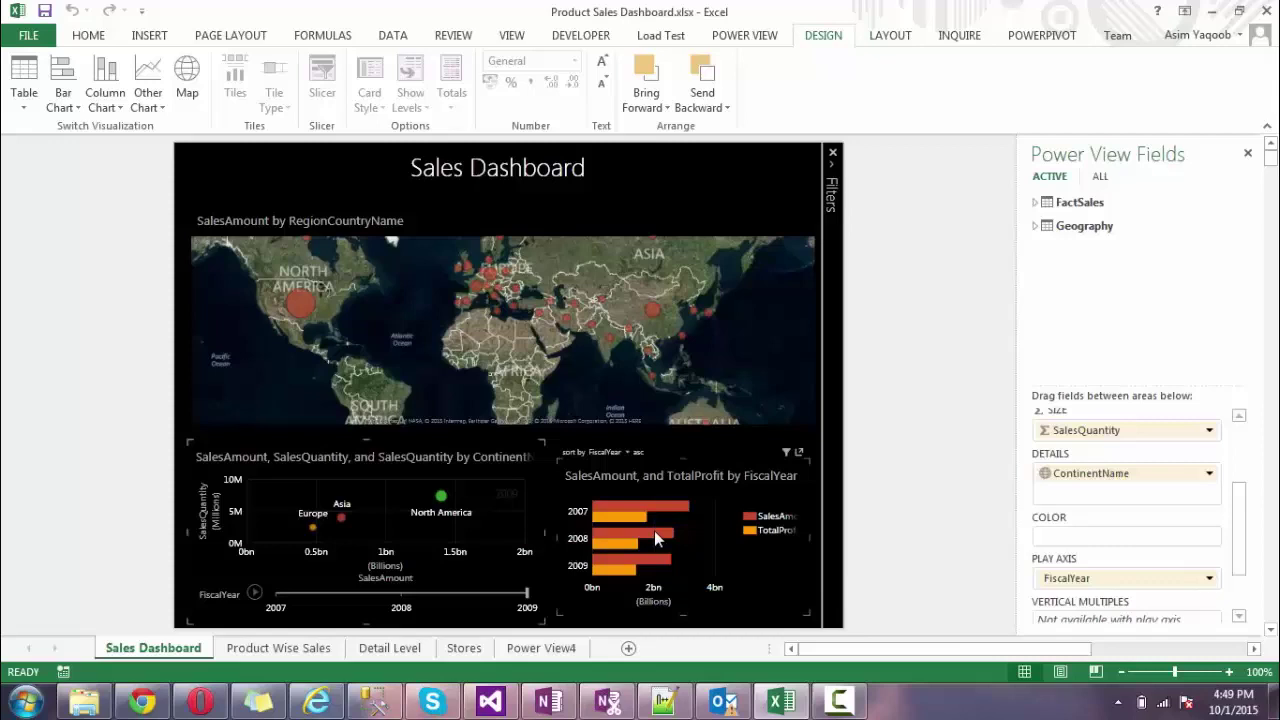
{"action": "mouse_move", "coordinate": [656, 533]}
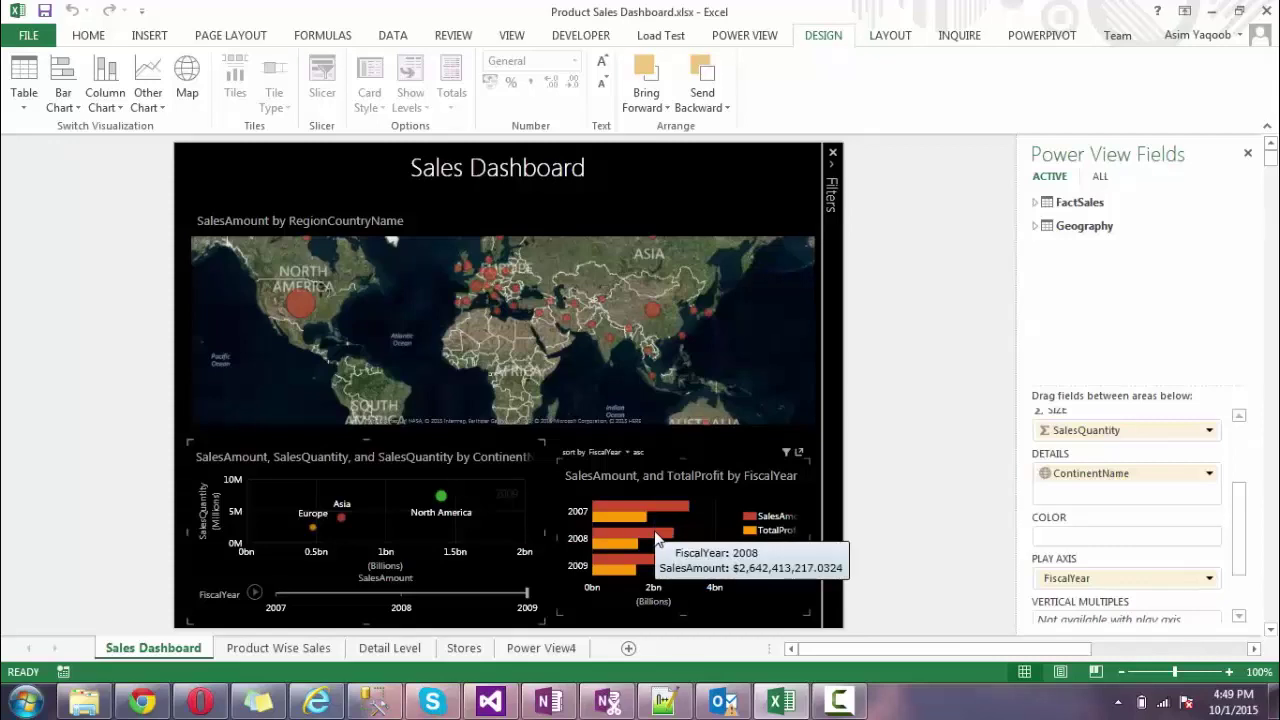
{"action": "left_click", "coordinate": [656, 537]}
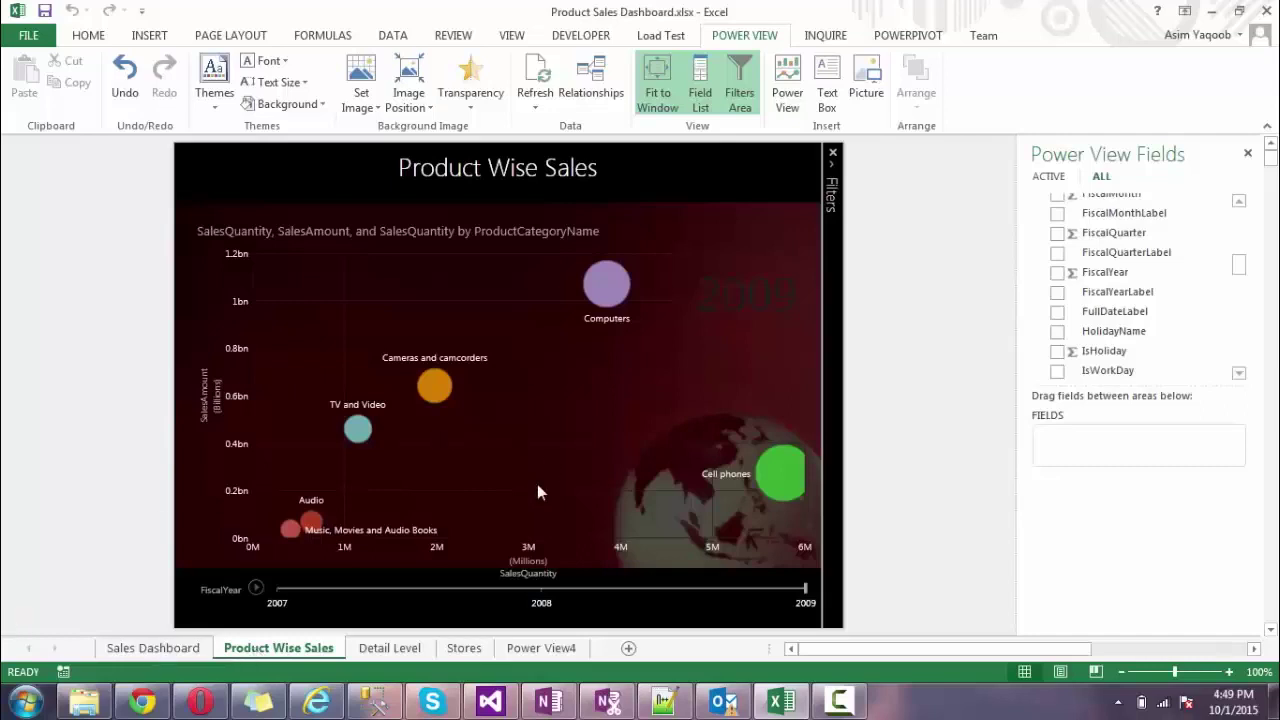
Step: Play the product category bubble chart's fiscal-year animation on the Product Wise Sales sheet, and open the Detail Level sheet
{"action": "left_click", "coordinate": [257, 587]}
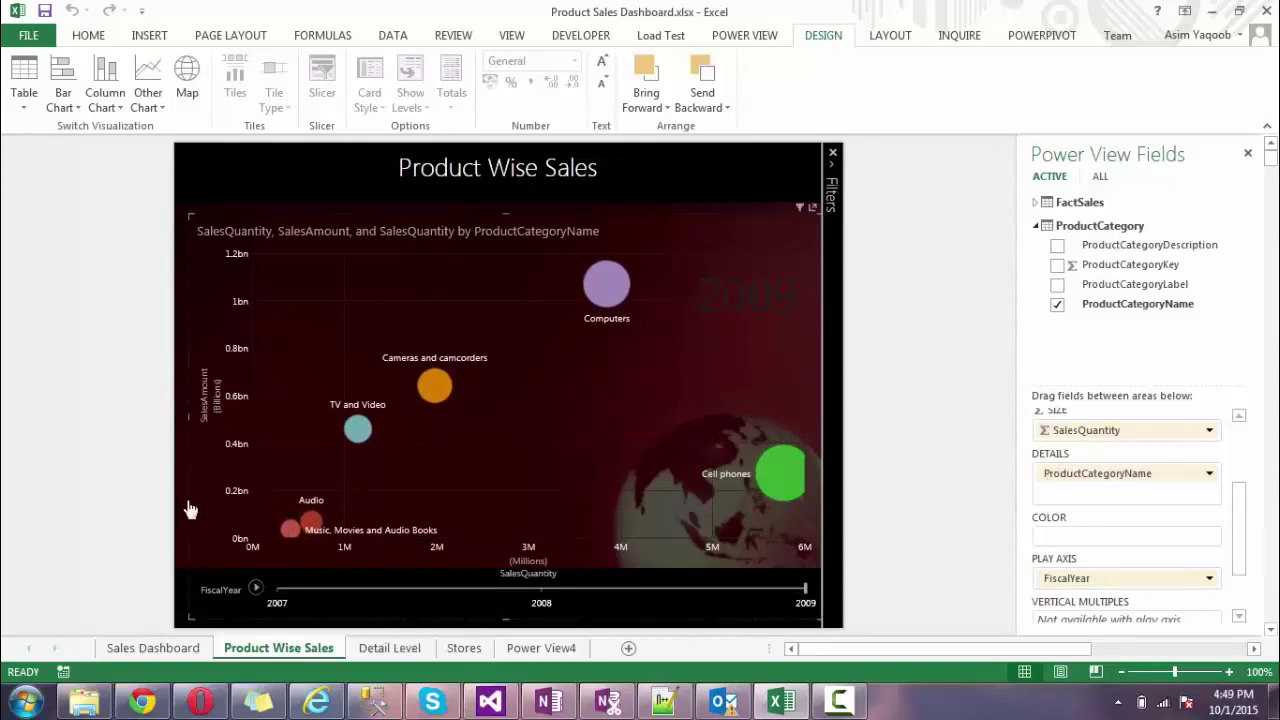
{"action": "left_click", "coordinate": [373, 646]}
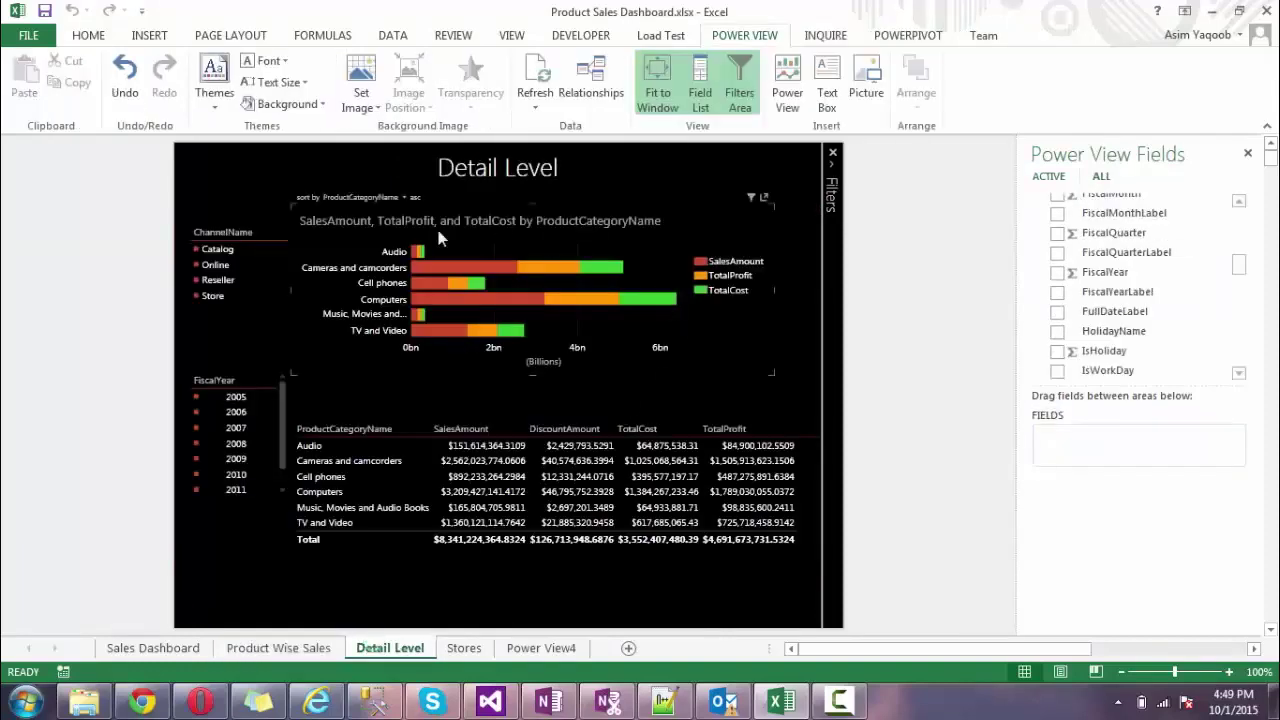